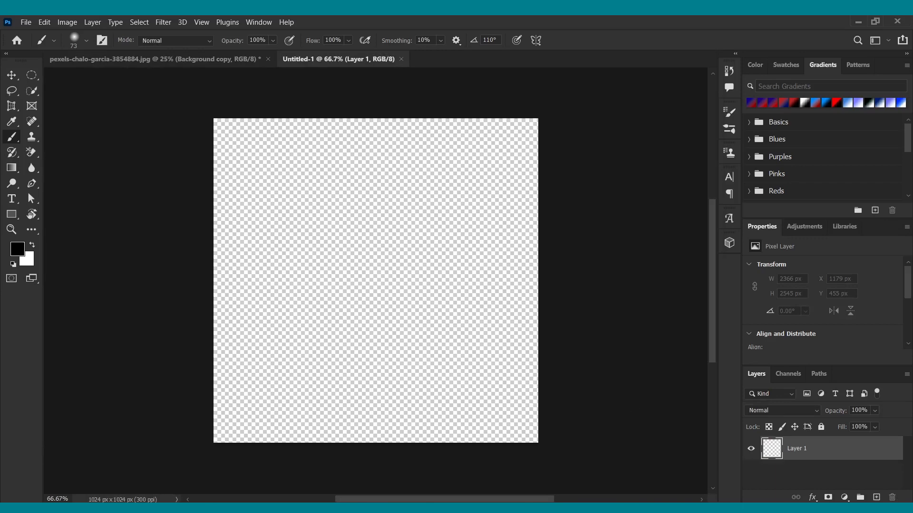
- Add a Gradient fill layer using the Foreground to Background preset from the Basics group
click(845, 497)
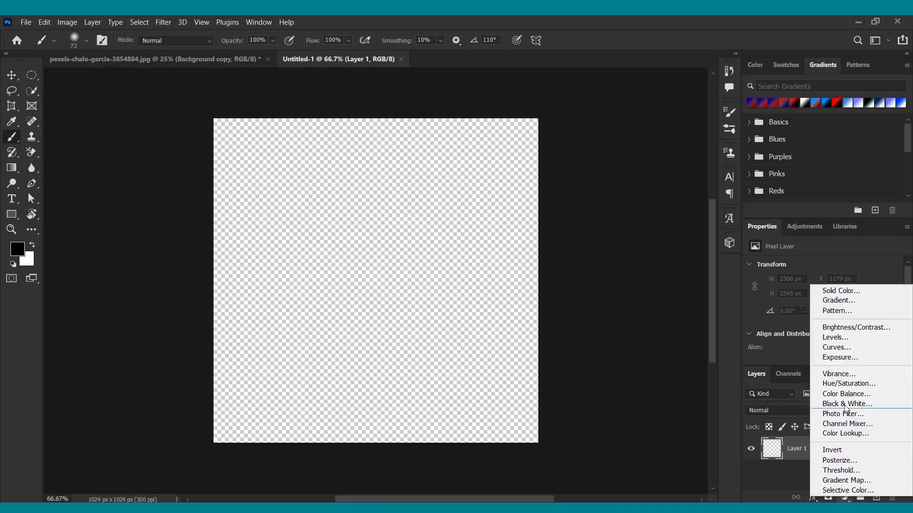
click(838, 300)
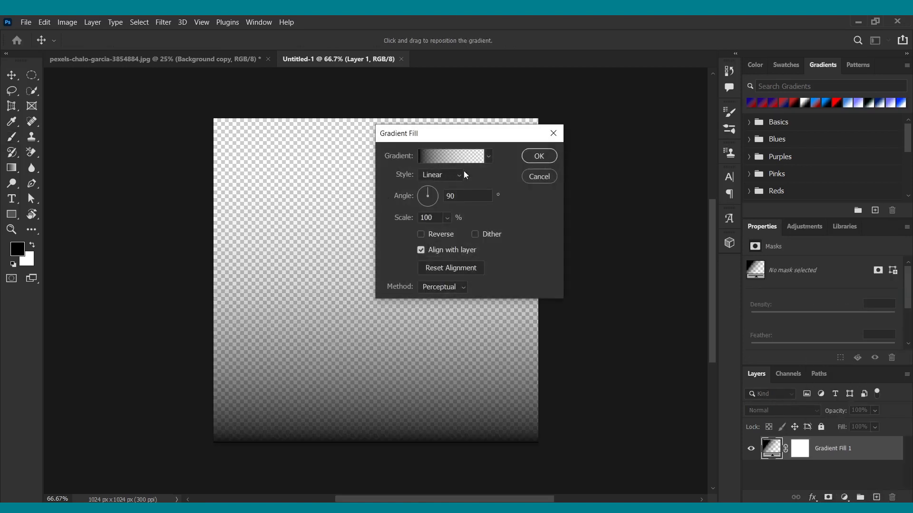
click(477, 161)
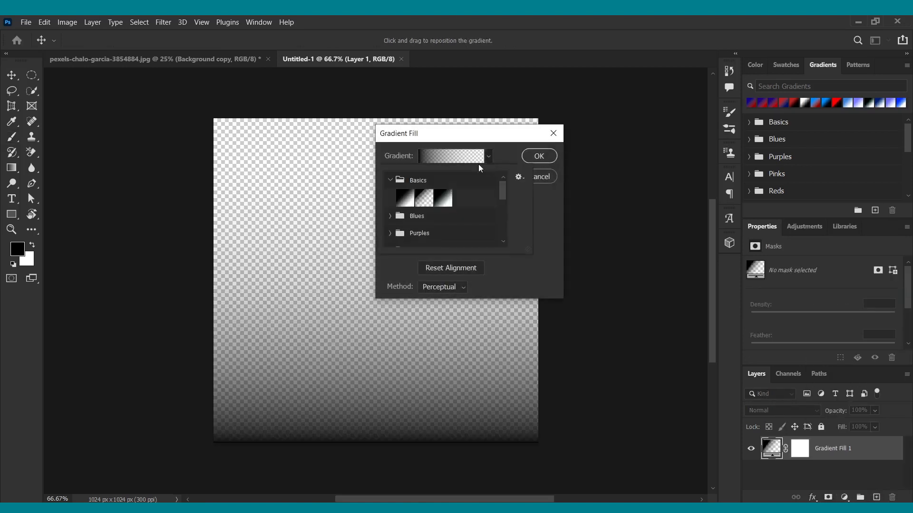
click(407, 202)
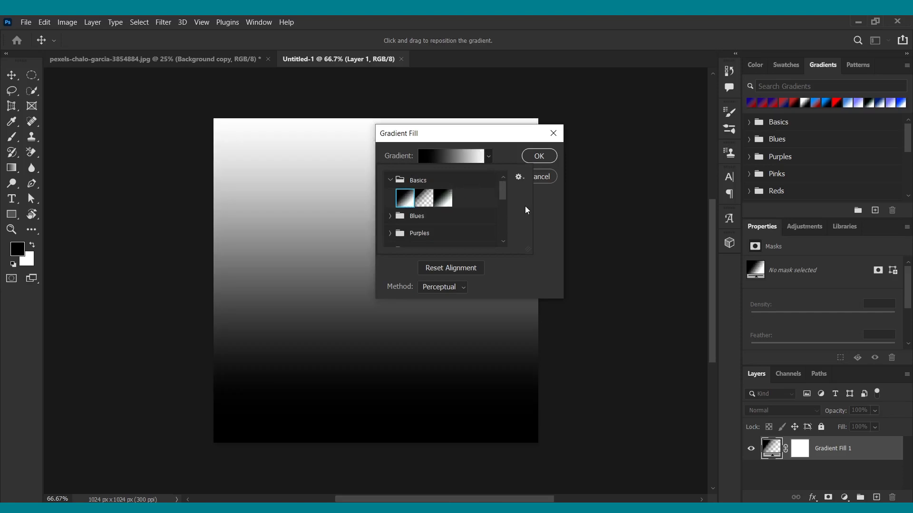
- Set the gradient's starting color stop to dark blue, 010899
click(450, 162)
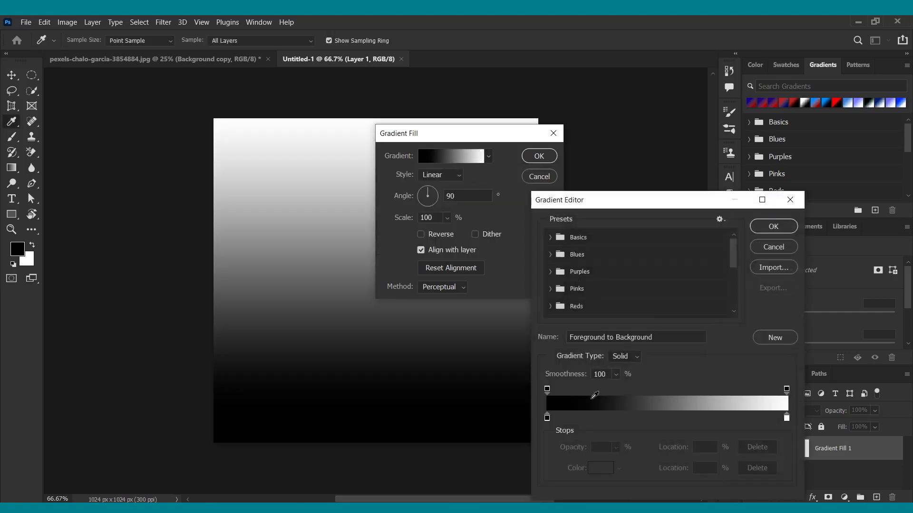
click(546, 418)
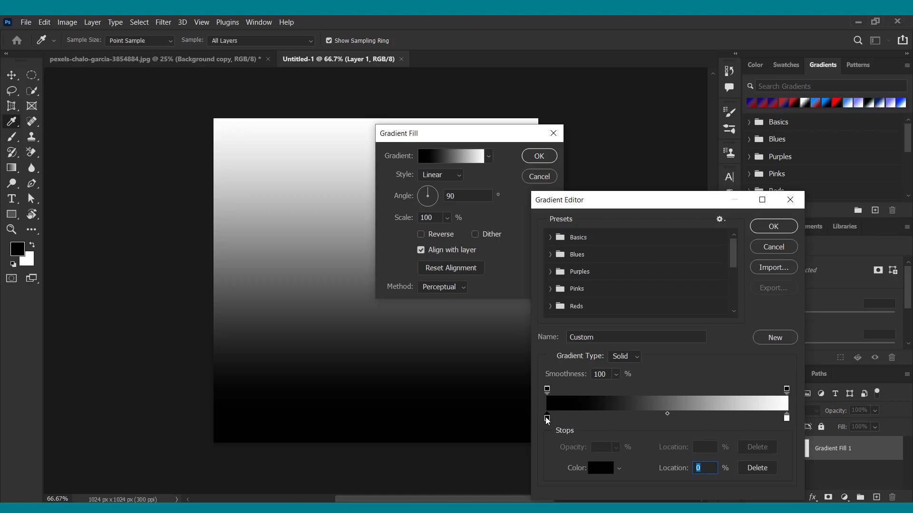
click(597, 469)
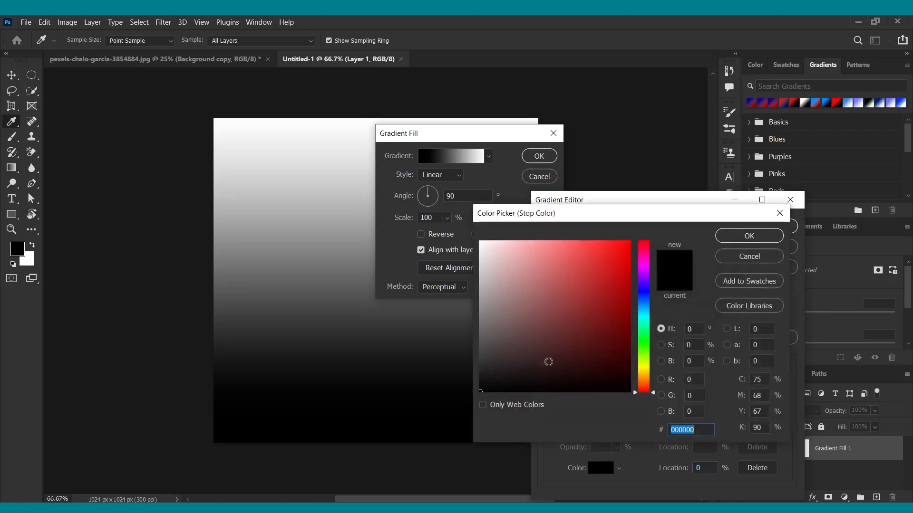
click(642, 293)
click(628, 301)
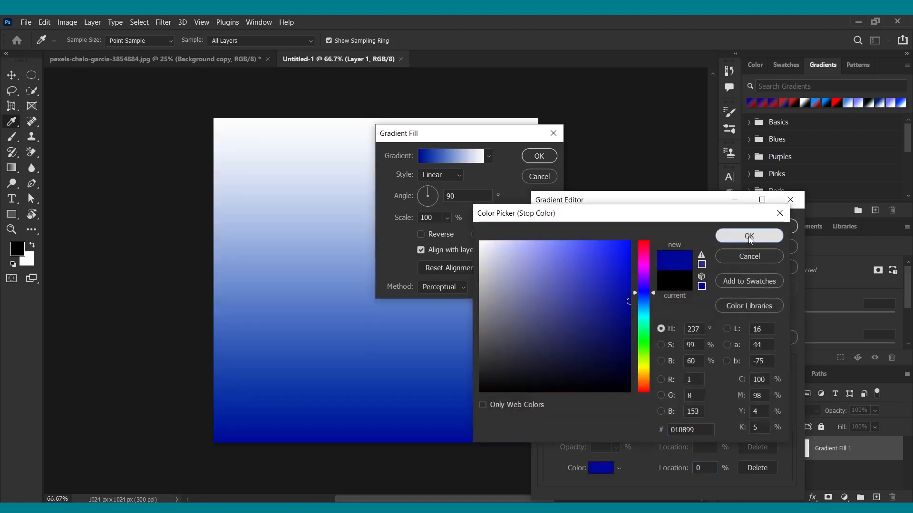
click(749, 236)
- Set the gradient's ending color stop to red, d30000, and accept the edited gradient
click(787, 418)
click(600, 468)
click(630, 267)
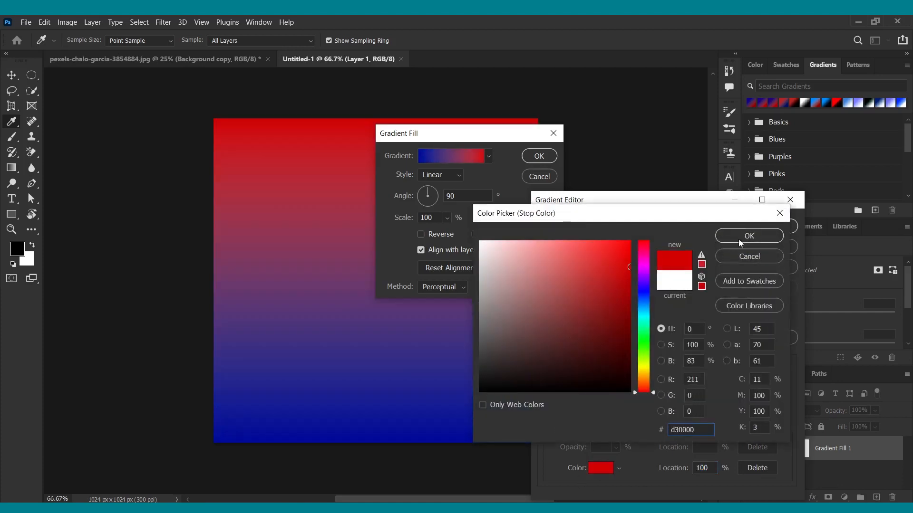
click(739, 237)
click(774, 227)
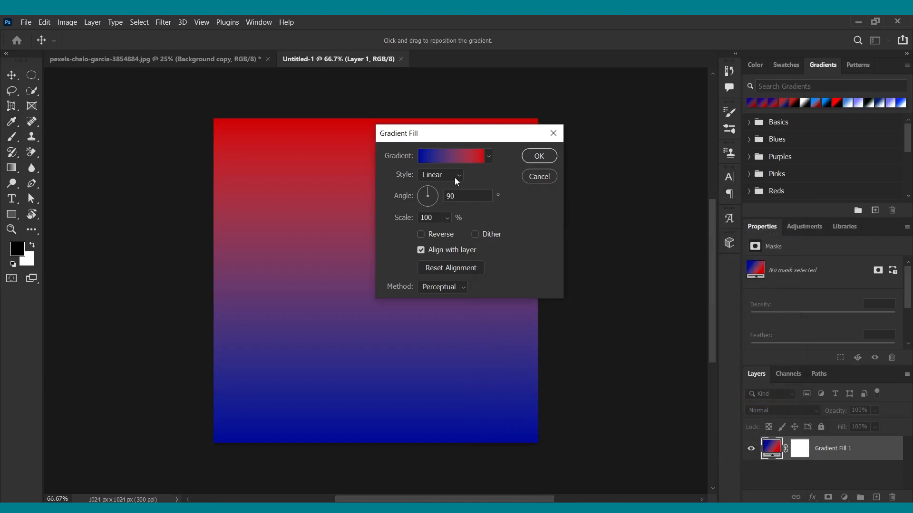
- Set the gradient fill's angle to 45° and apply the fill layer
double_click(457, 197)
text(45)
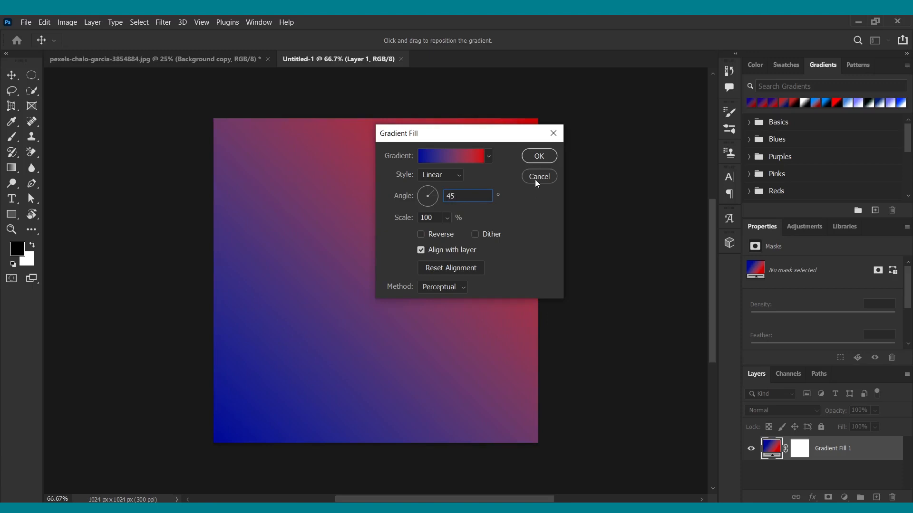
click(536, 158)
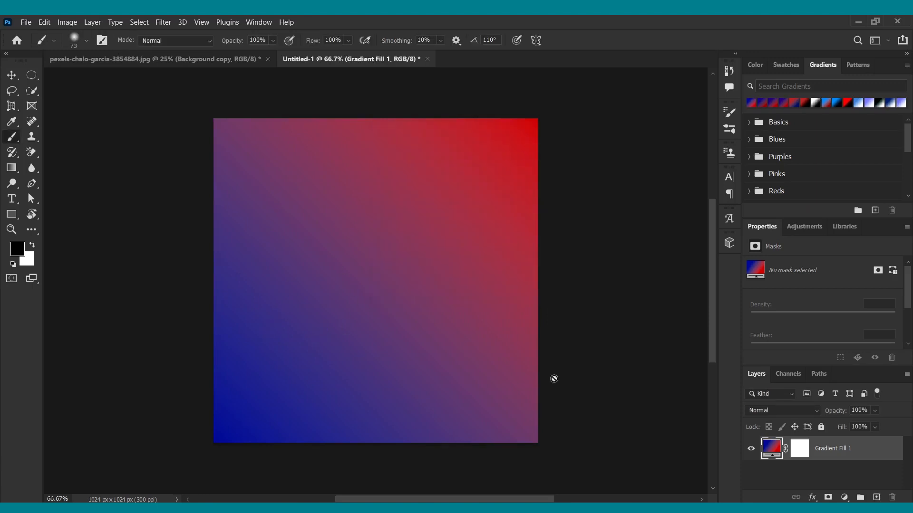
- Add the text "NEW" near the middle of the gradient canvas
click(13, 199)
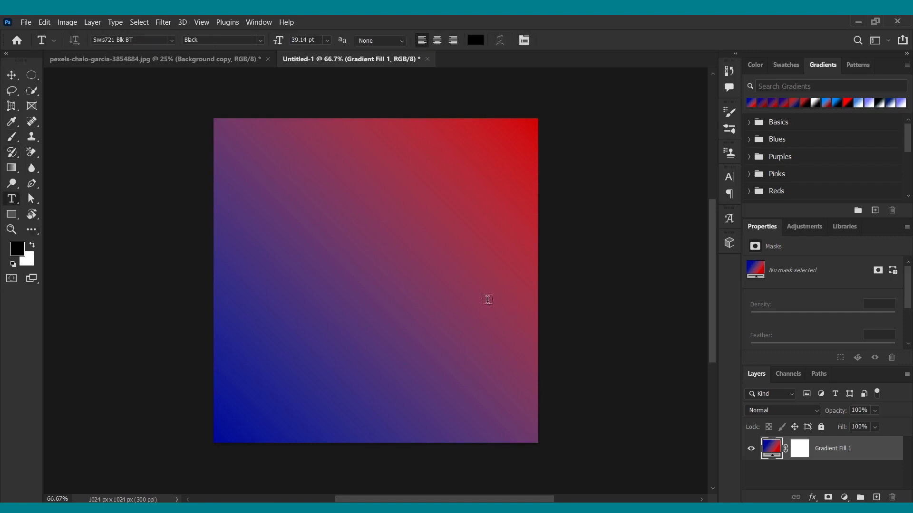
click(341, 257)
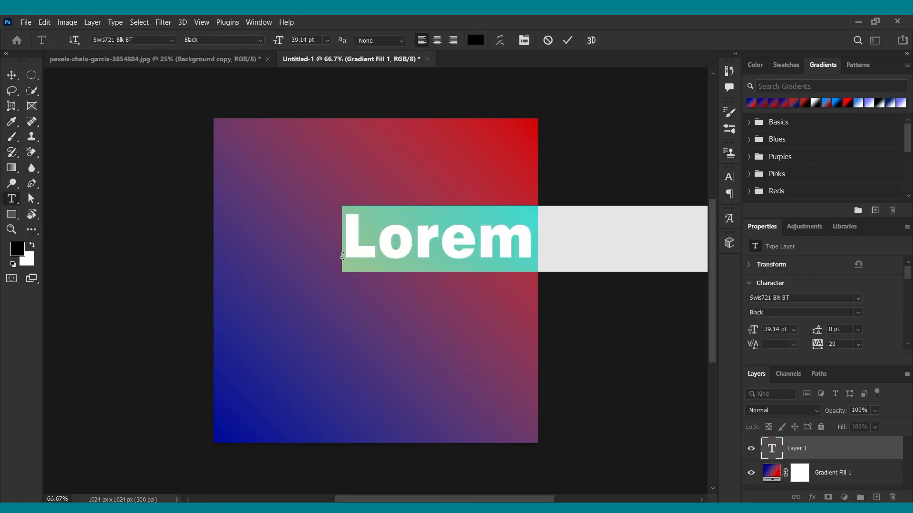
text(NEW)
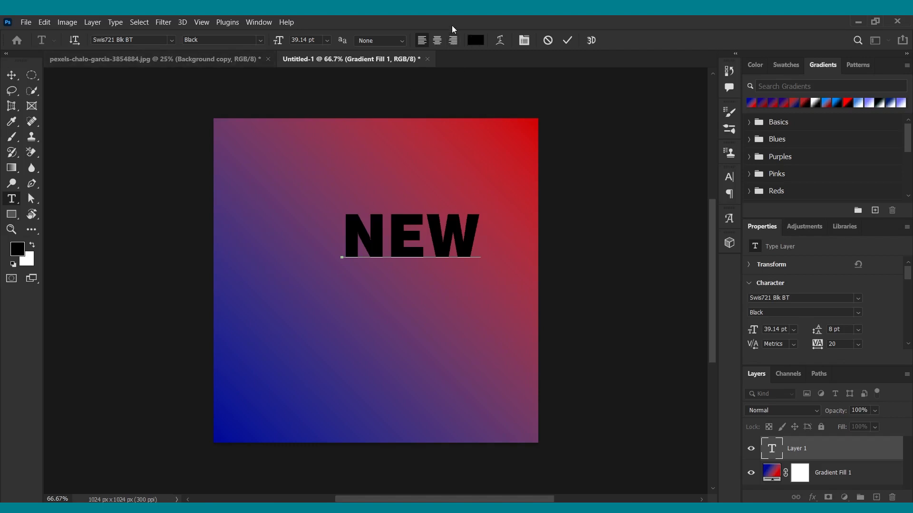
- Color the NEW text white (ffffff) and move it to the horizontal center of the canvas's upper half
click(474, 41)
text(ffffff)
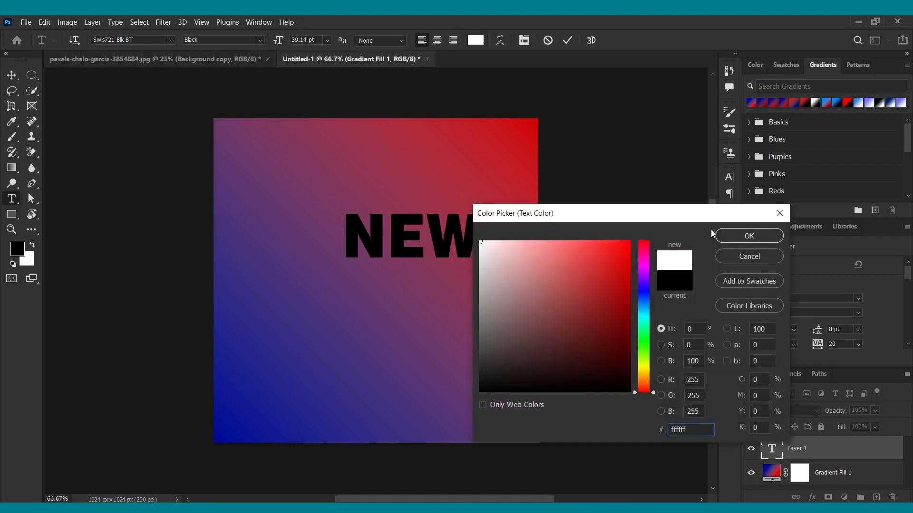
click(741, 238)
double_click(437, 245)
click(475, 40)
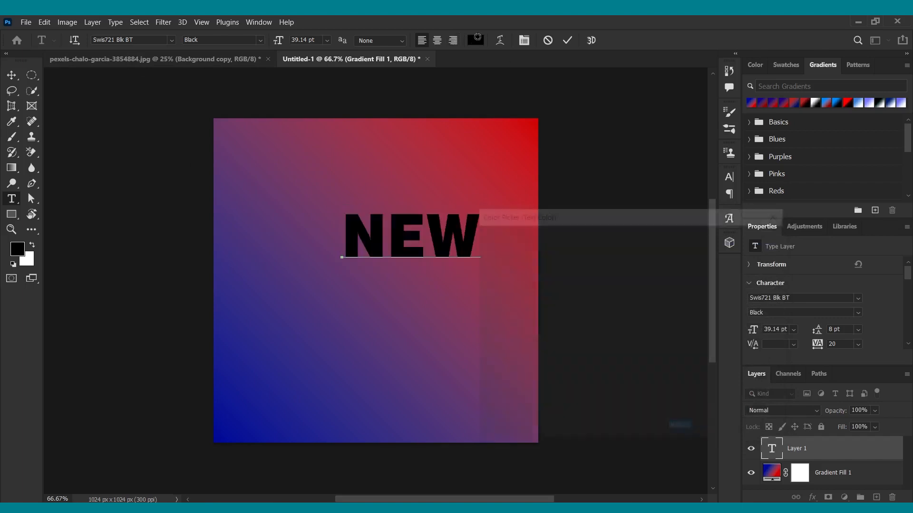
text(ffffff)
click(749, 236)
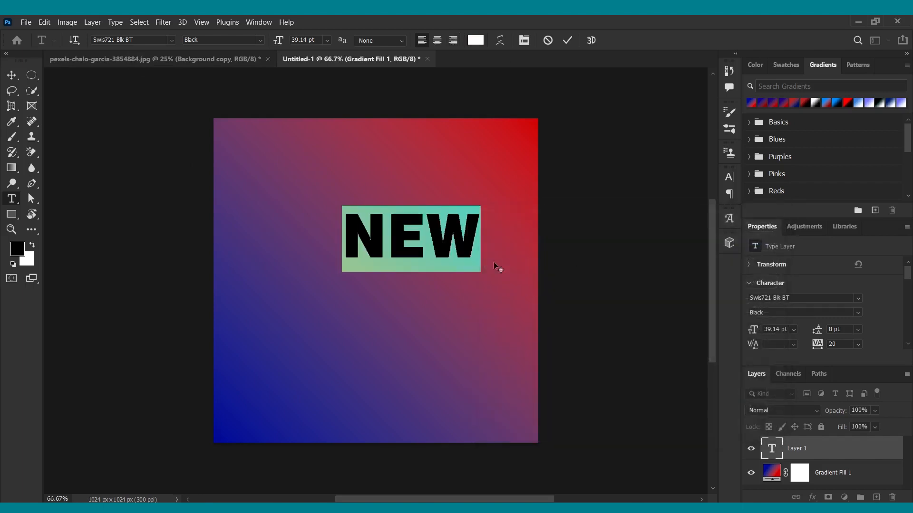
click(11, 75)
drag(398, 244, 363, 233)
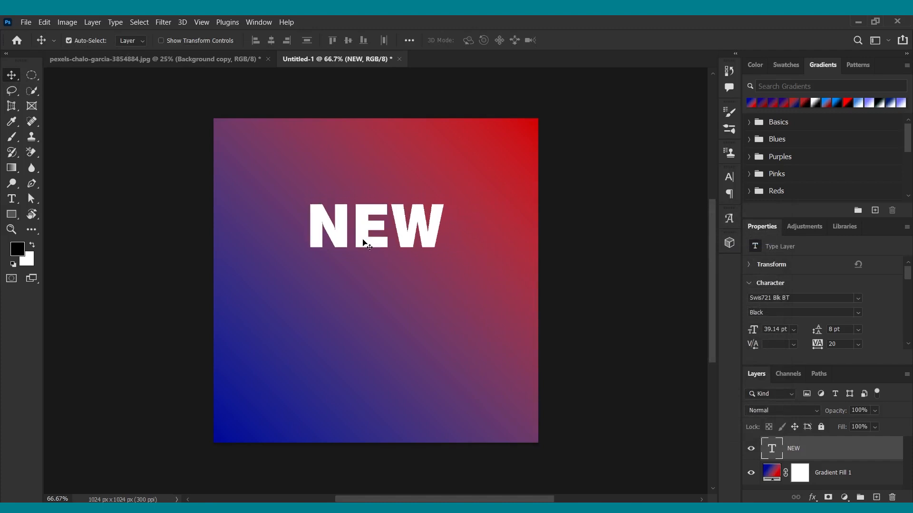
- Duplicate the NEW text directly below itself, change the copy to "ARRIVAL" and center it under NEW
drag(362, 239, 362, 292)
double_click(362, 290)
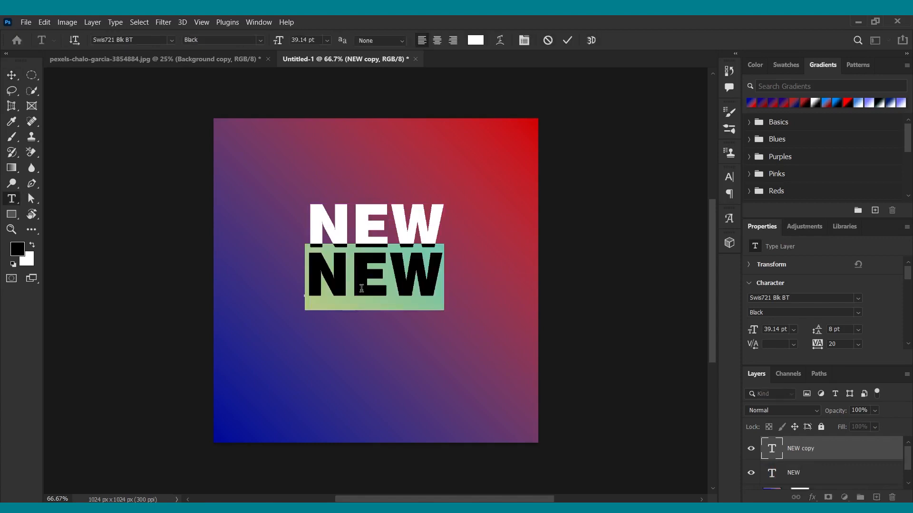
text(ARRIVAL)
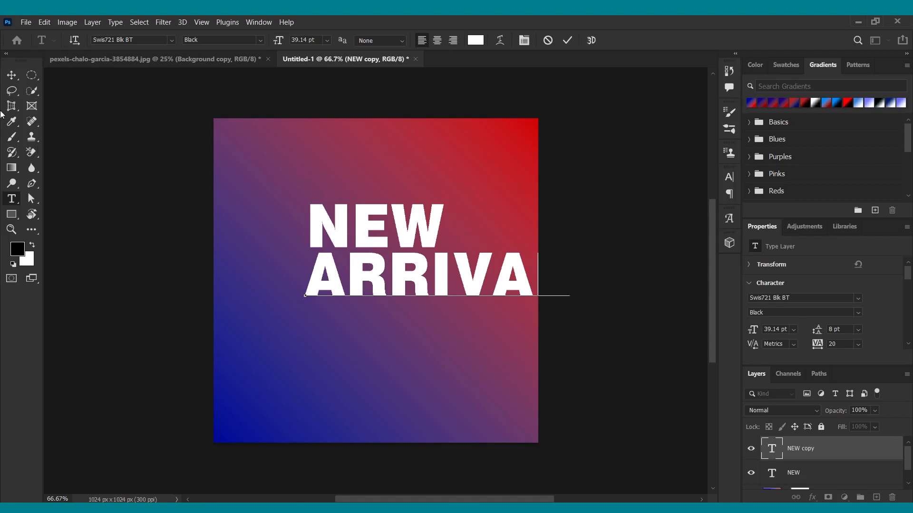
click(11, 74)
drag(366, 278, 302, 279)
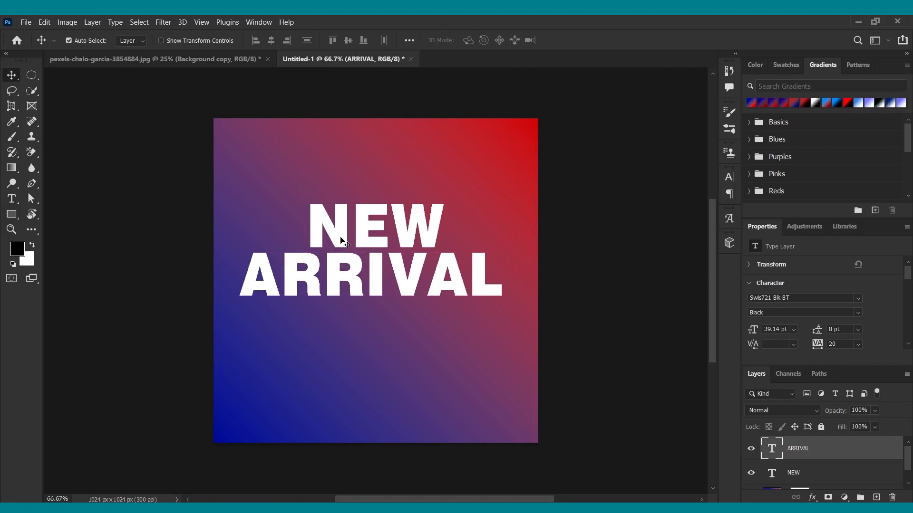
- Convert the NEW and ARRIVAL text layers together into one smart object
shift+click(824, 475)
right_click(881, 462)
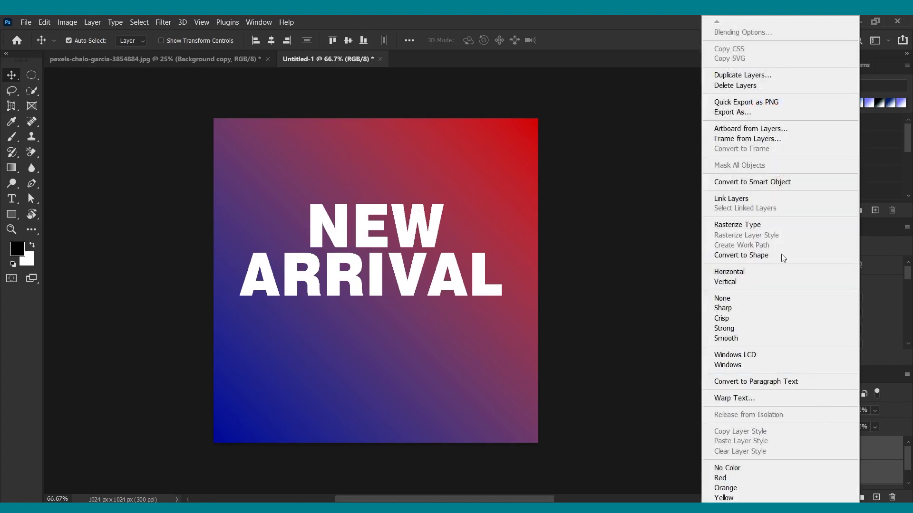
click(771, 183)
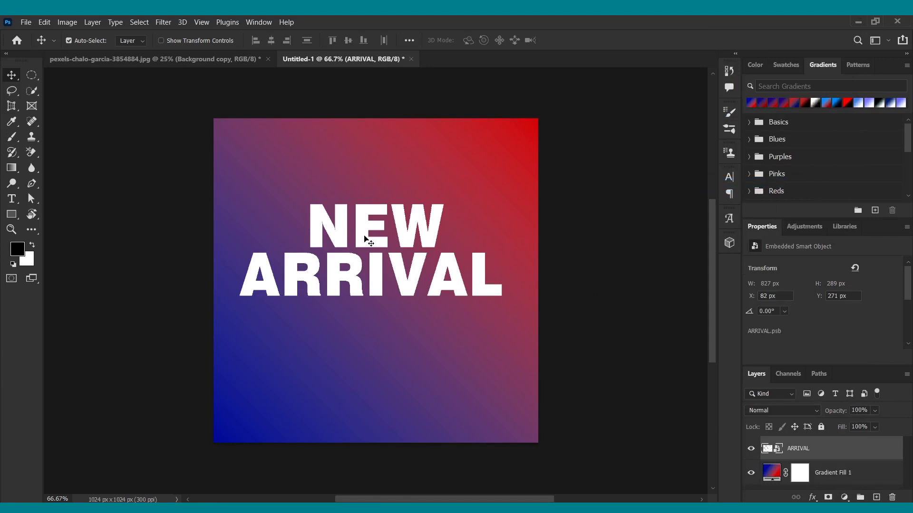
- Free-transform the text smart object, skewing its right side upward to about -15.35° and stretching it to about 112% width and 169% height
key(ctrl+t)
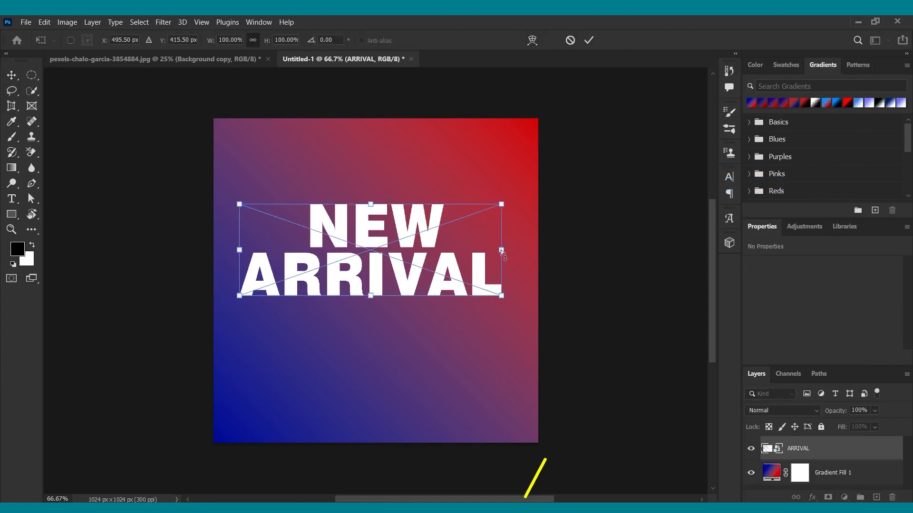
drag(500, 249, 501, 190)
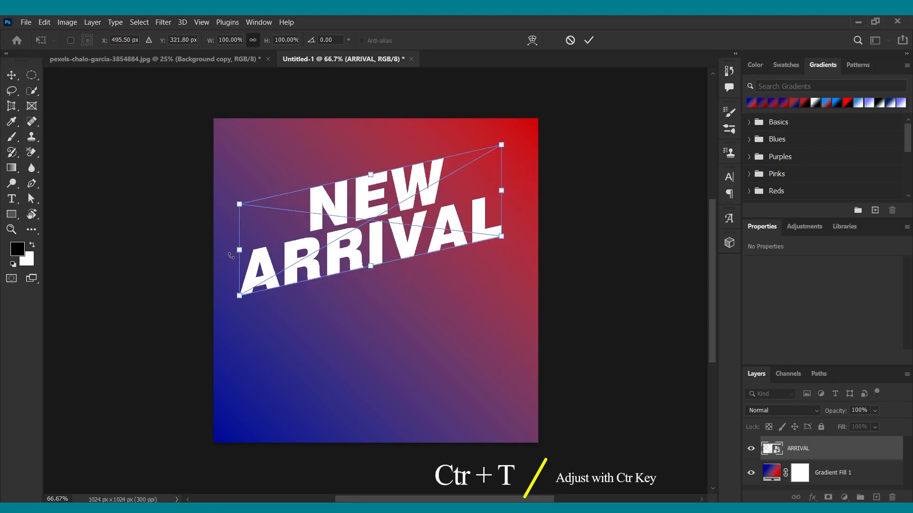
drag(239, 250, 228, 265)
drag(365, 182, 361, 156)
drag(365, 276, 369, 310)
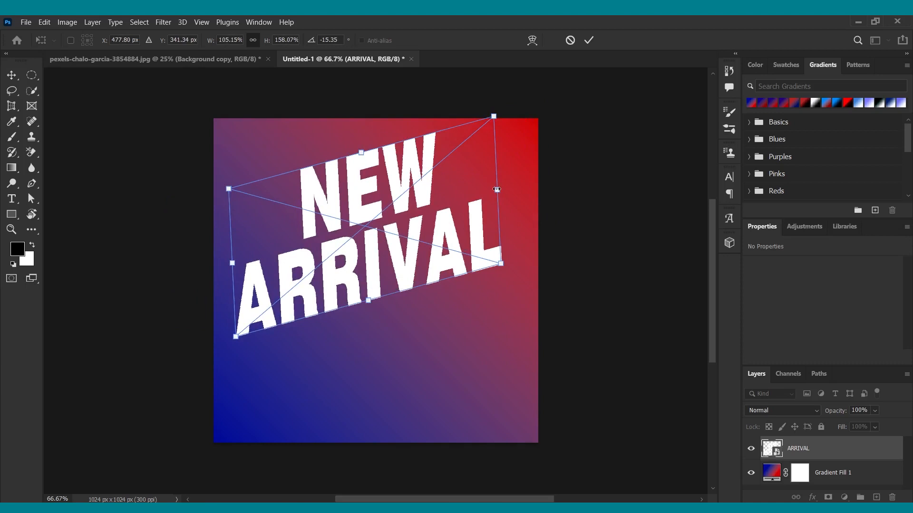
drag(498, 190, 516, 186)
mouse_move(376, 217)
mouse_down()
mouse_move(356, 225)
mouse_move(376, 221)
mouse_move(375, 233)
mouse_up()
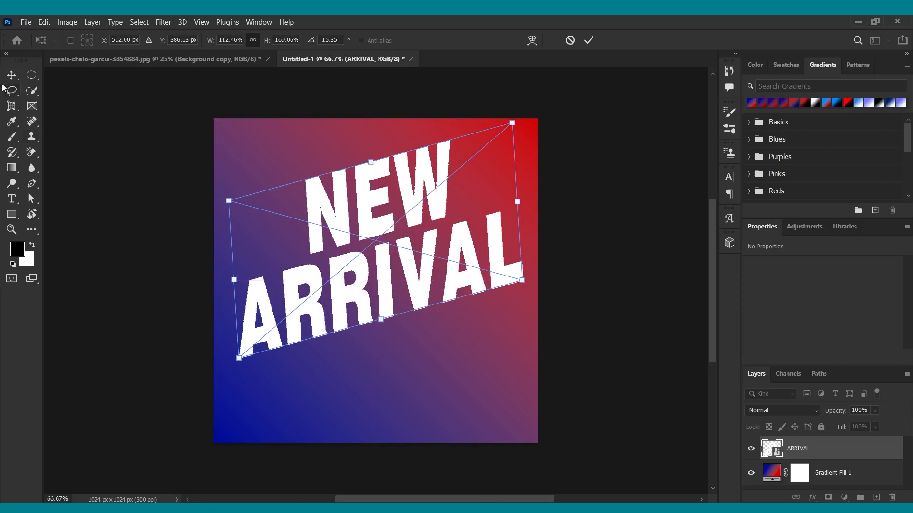
key(Return)
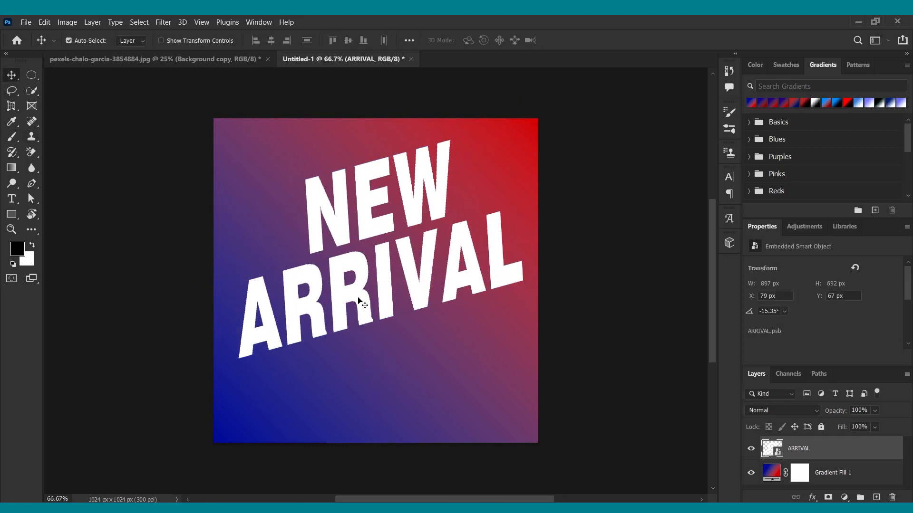
- Transform the slanted text again, slightly reducing its height and widening it to about 934 × 673 px
key(ctrl+t)
drag(383, 329, 381, 311)
mouse_move(369, 226)
mouse_down()
mouse_move(369, 239)
mouse_move(369, 232)
mouse_up()
drag(234, 281, 222, 282)
key(Return)
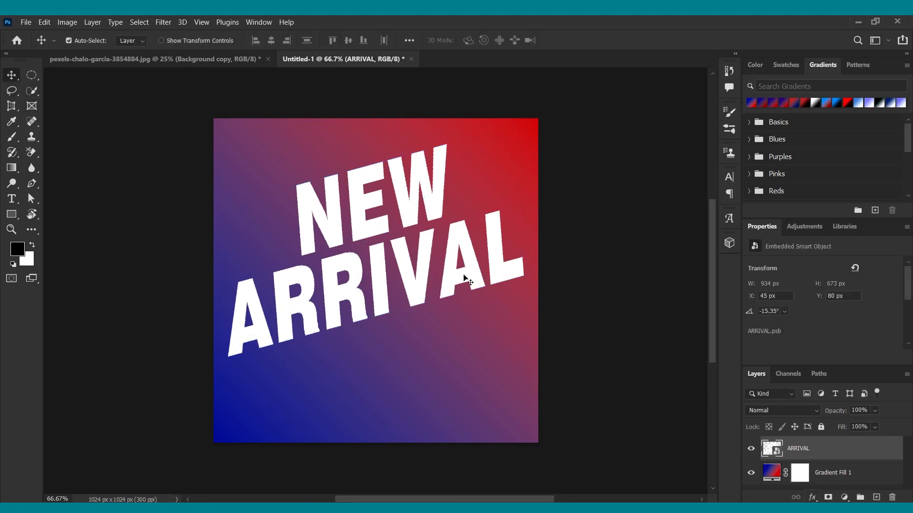
- Copy the cut-out woman from the pexels-chalo-garcia-3854884.jpg document into the Untitled-1 design, above the text
click(201, 58)
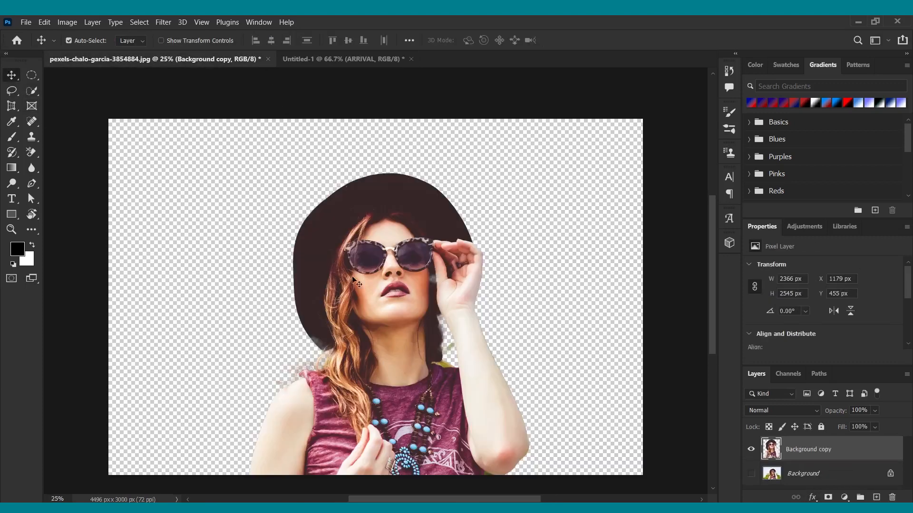
drag(397, 316, 327, 58)
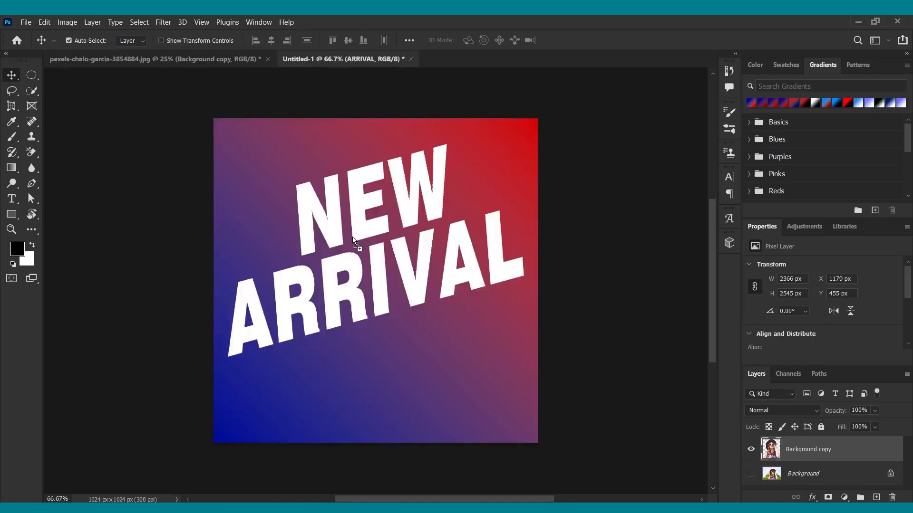
drag(352, 237, 362, 247)
- Scale the cut-out woman proportionally down to about 26.44% with Free Transform
key(ctrl+t)
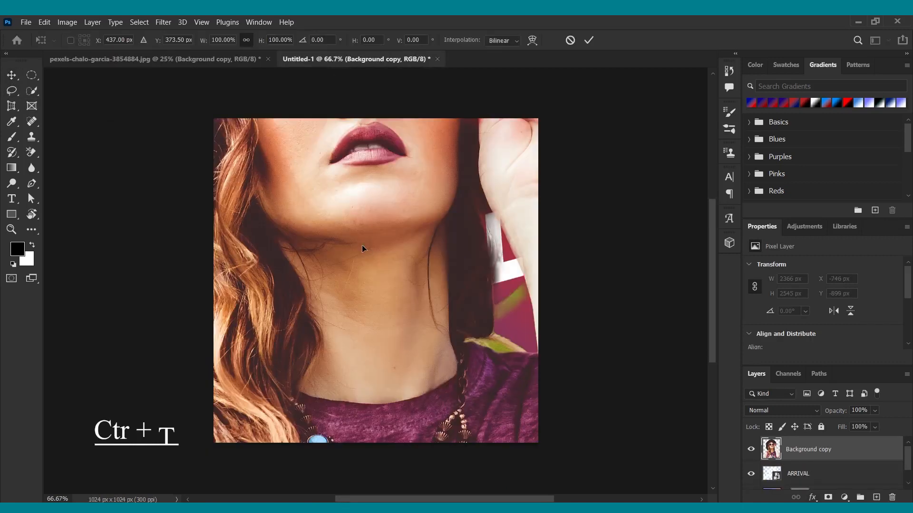
key(ctrl+0)
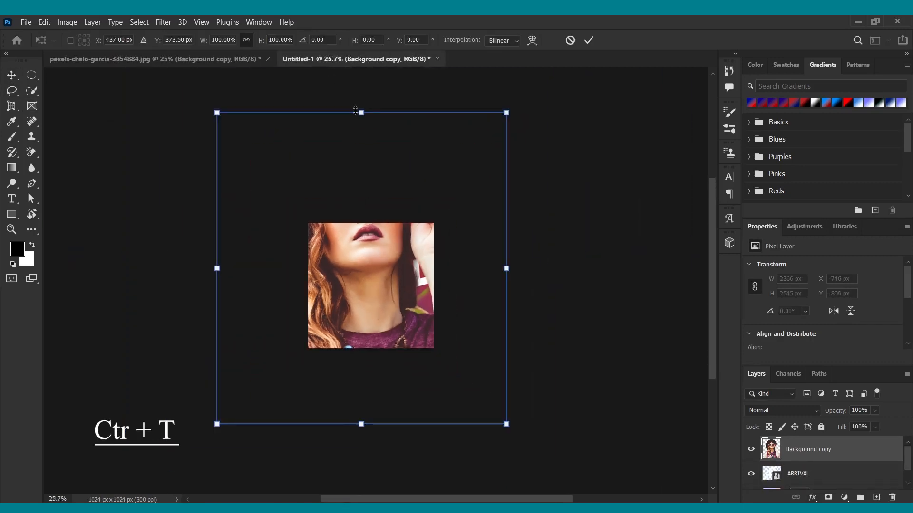
drag(361, 108, 361, 232)
drag(361, 424, 361, 315)
scroll(372, 297, up, 8)
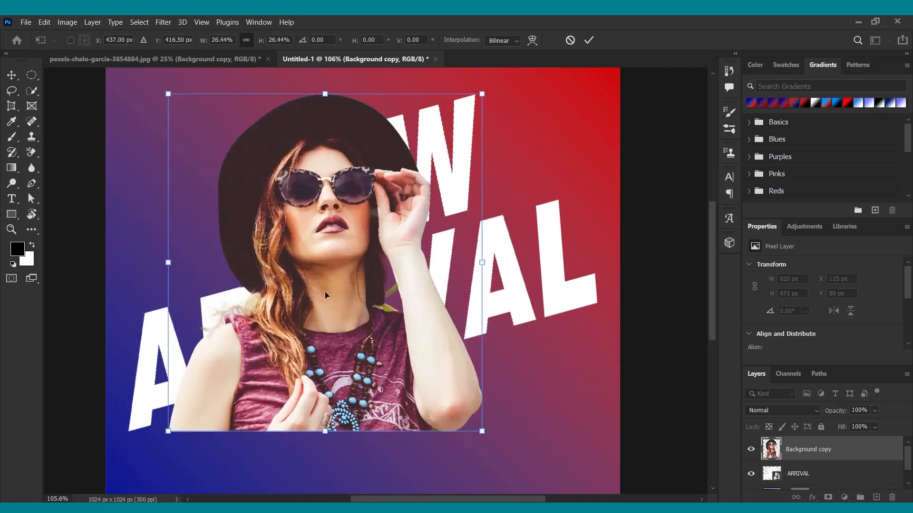
- Move the woman over the text near the canvas's upper edge, centred at about X 489, Y 351 px, and apply the transform
drag(325, 295, 351, 258)
scroll(361, 313, down, 2)
scroll(360, 305, down, 1)
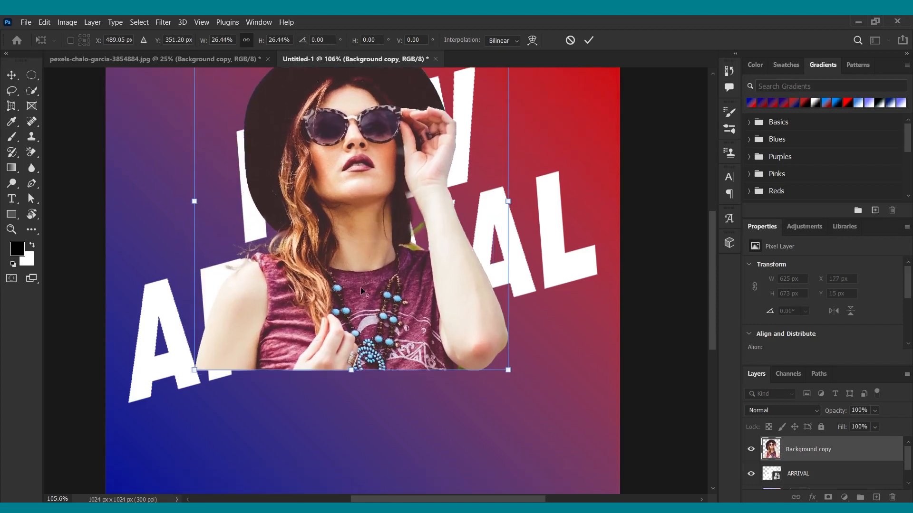
scroll(360, 288, down, 4)
scroll(362, 249, up, 2)
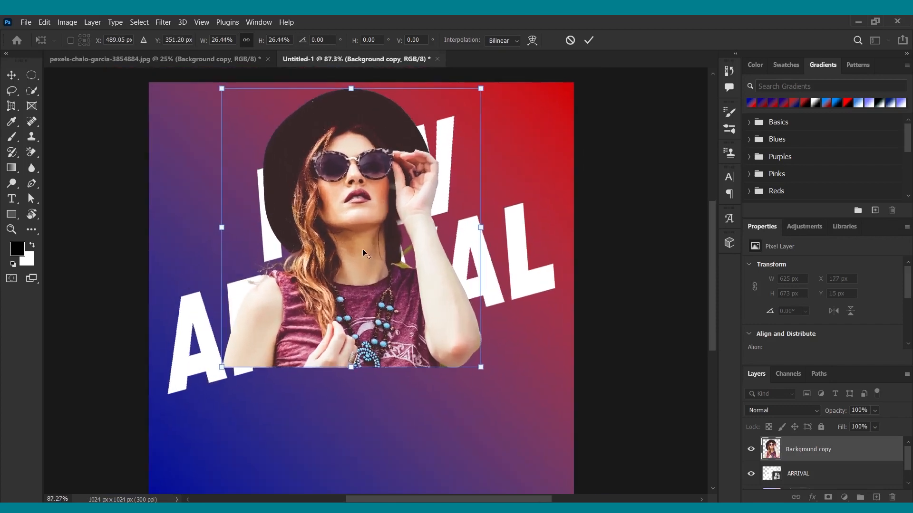
click(11, 76)
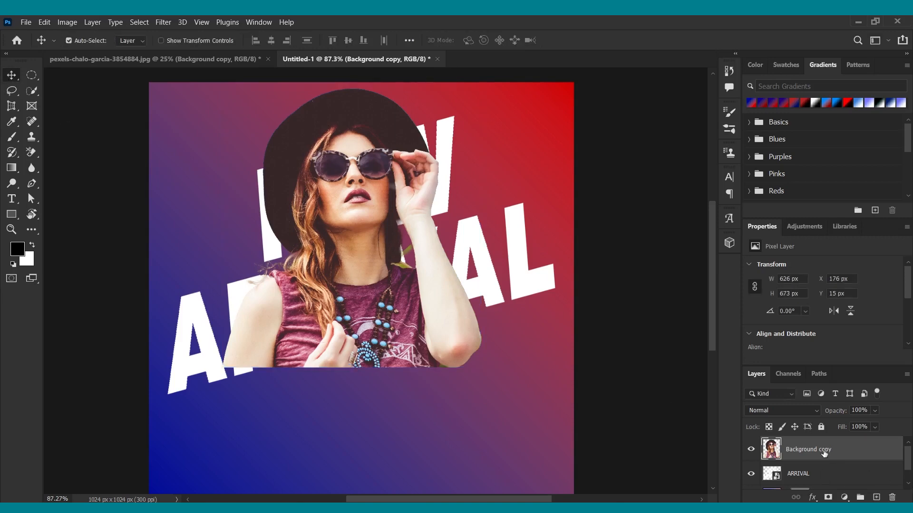
- Duplicate the Background copy layer with the woman and the ARRIVAL text smart object
key(ctrl+j)
scroll(824, 456, down, 1)
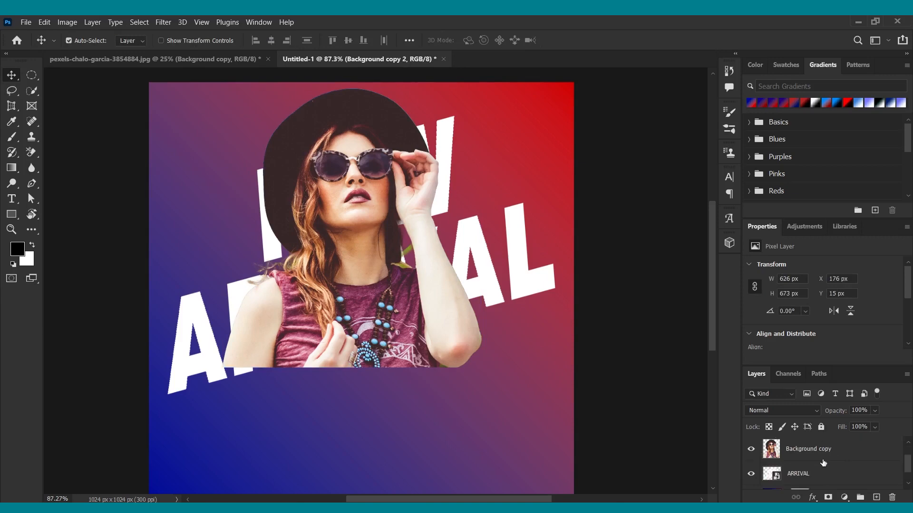
click(818, 474)
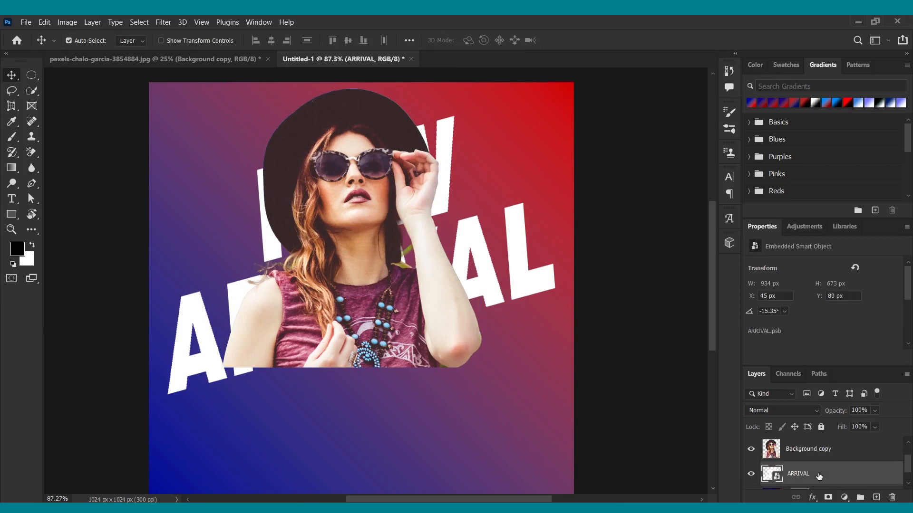
key(ctrl+j)
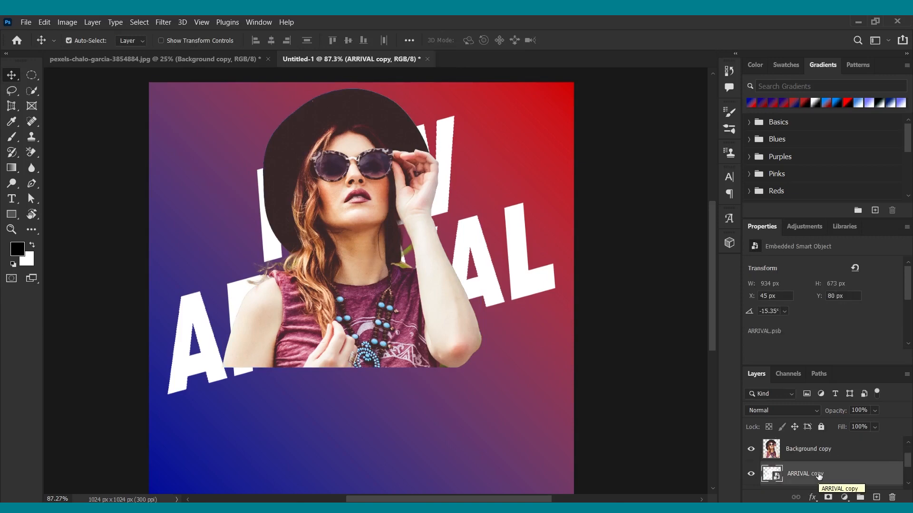
- Reorder the layers so ARRIVAL copy is topmost and ARRIVAL sits between Background copy 2 and Background copy
drag(821, 479, 828, 452)
scroll(814, 456, down, 1)
scroll(812, 473, down, 1)
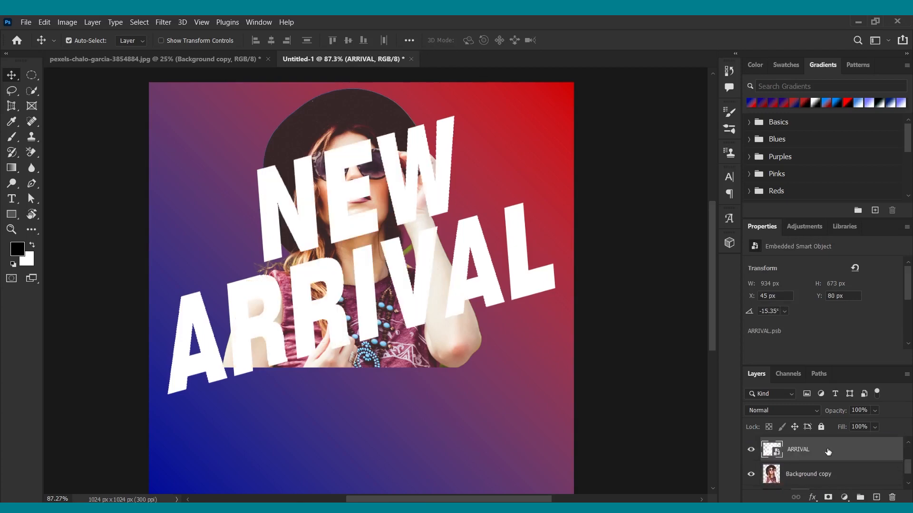
scroll(824, 472, up, 1)
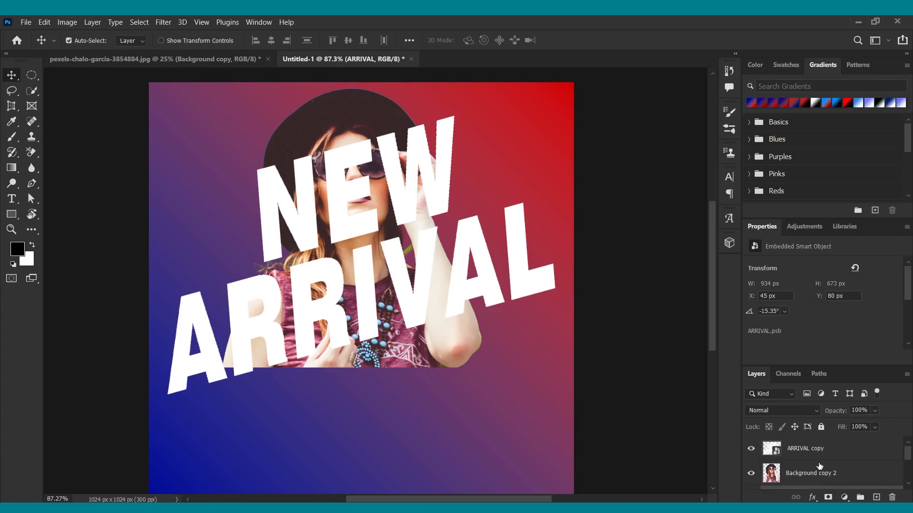
- Clip the Background copy 2 layer to the ARRIVAL text layer beneath it with a clipping mask
scroll(820, 465, down, 1)
click(803, 451)
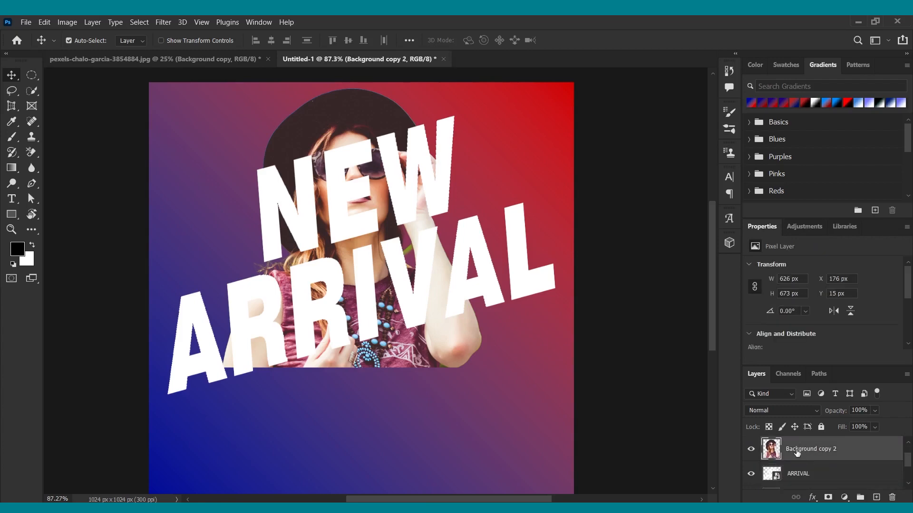
right_click(798, 452)
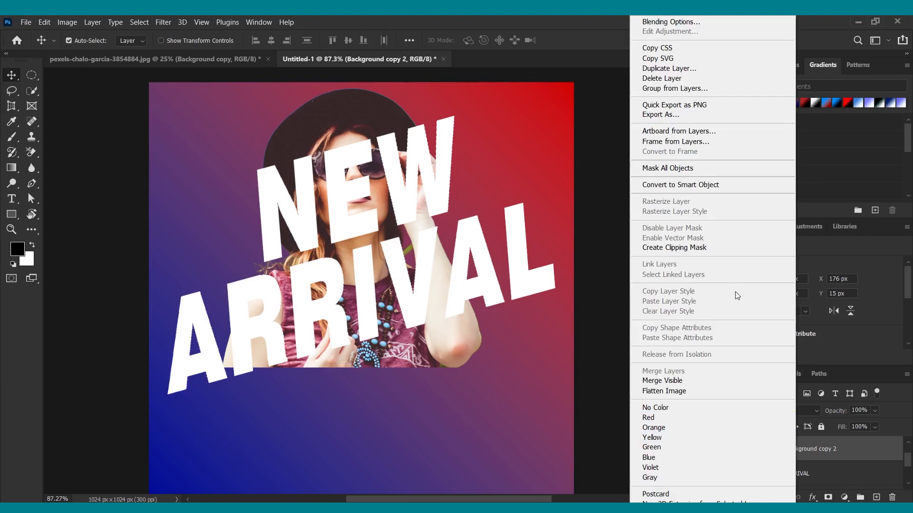
click(732, 247)
- Add a white layer mask to the Background copy layer above Gradient Fill 1
scroll(825, 468, down, 3)
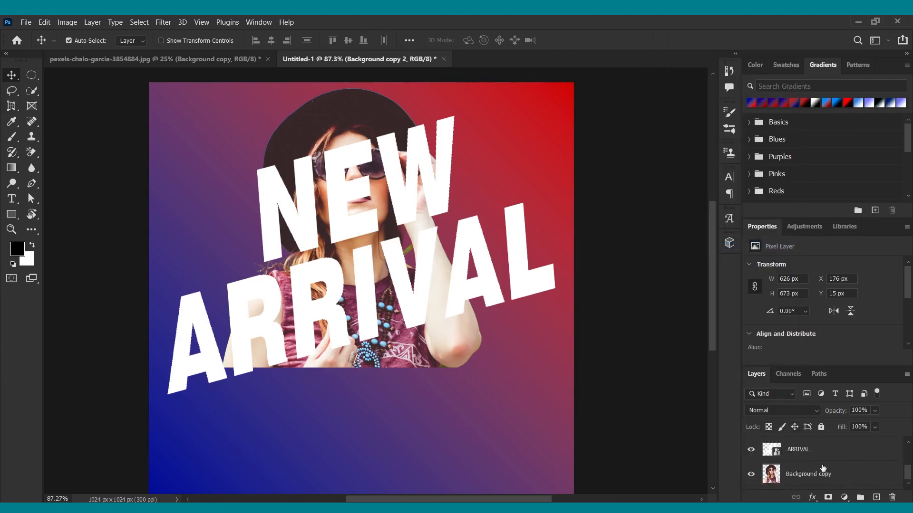
click(825, 456)
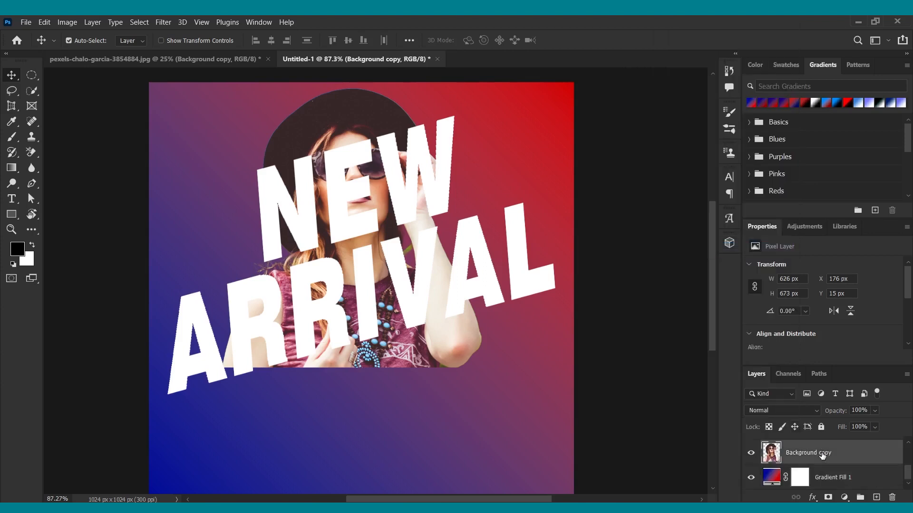
click(827, 498)
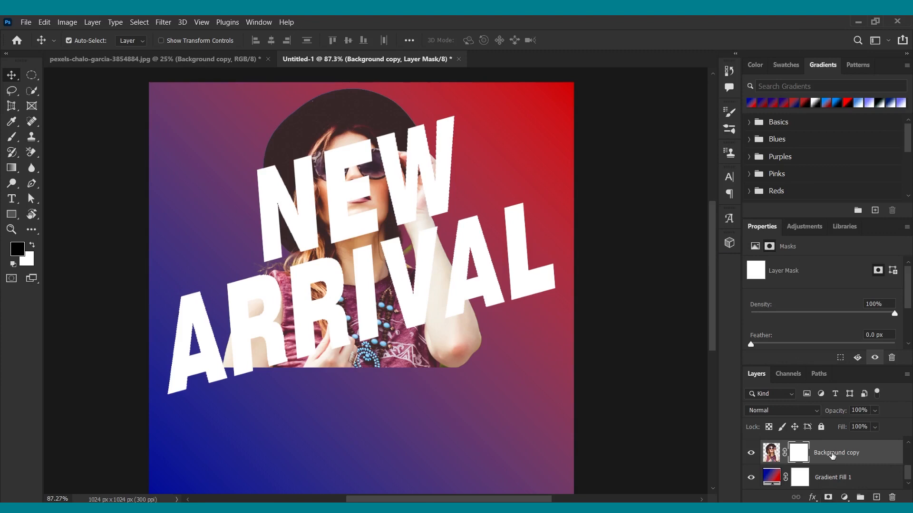
- Hide the topmost ARRIVAL copy layer
scroll(831, 457, up, 1)
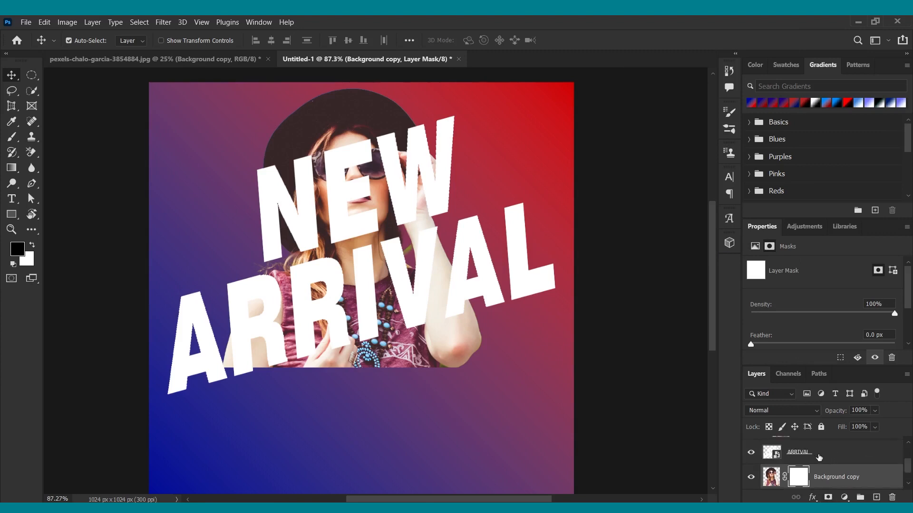
scroll(818, 458, up, 1)
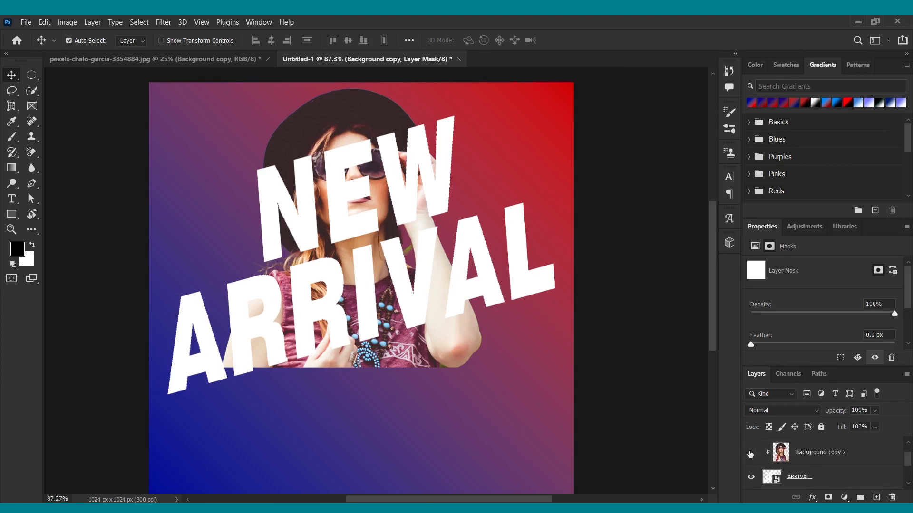
scroll(753, 454, up, 1)
click(751, 450)
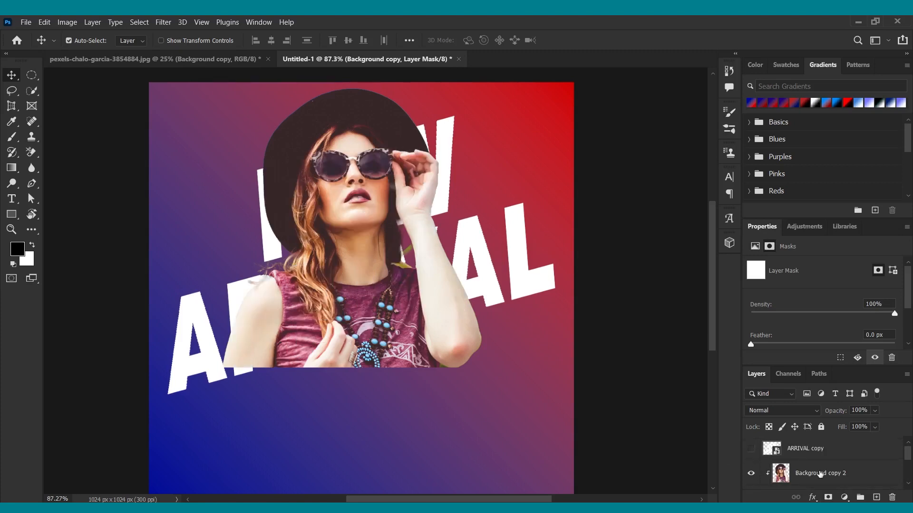
- Load the ARRIVAL layer's pixels as a selection, target the Background copy layer's mask and invert the selection
scroll(780, 456, down, 2)
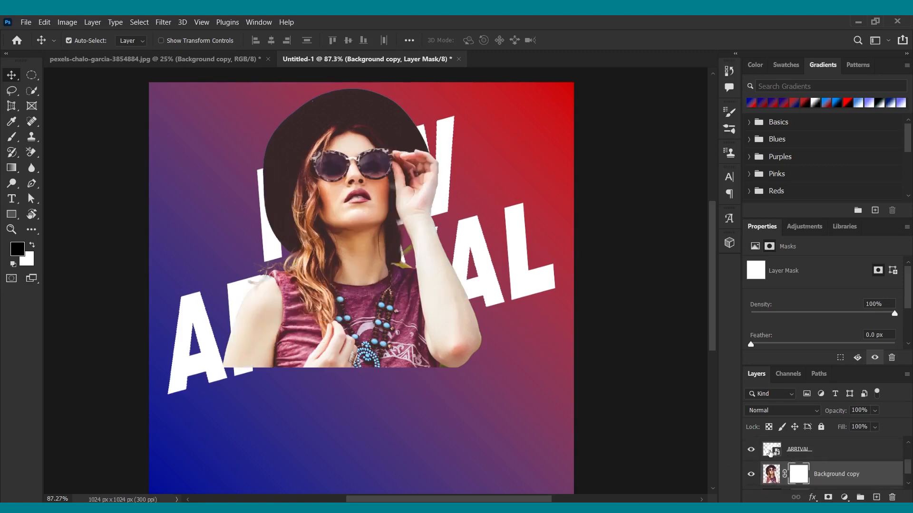
click(770, 451)
right_click(770, 450)
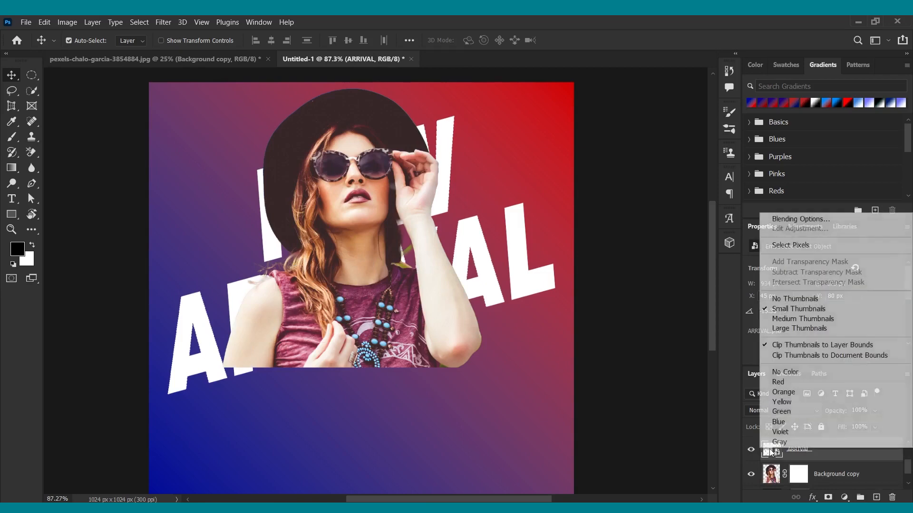
click(781, 246)
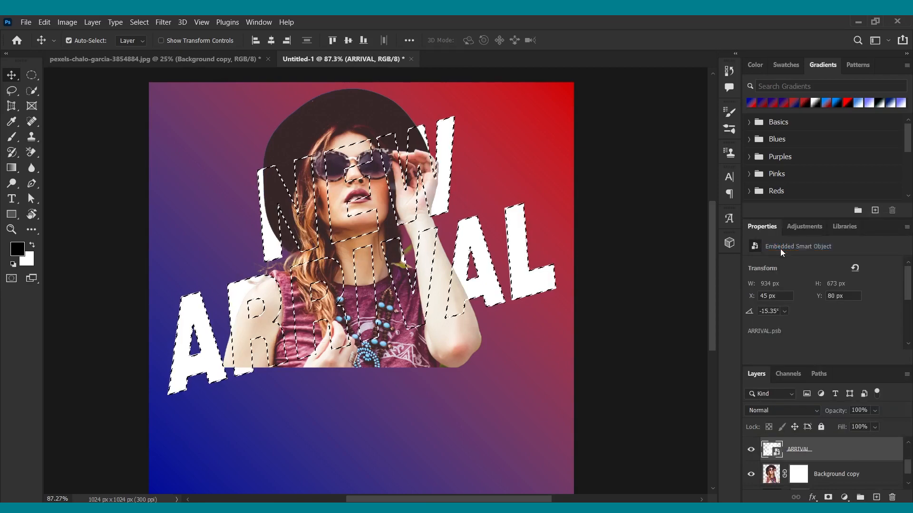
click(800, 475)
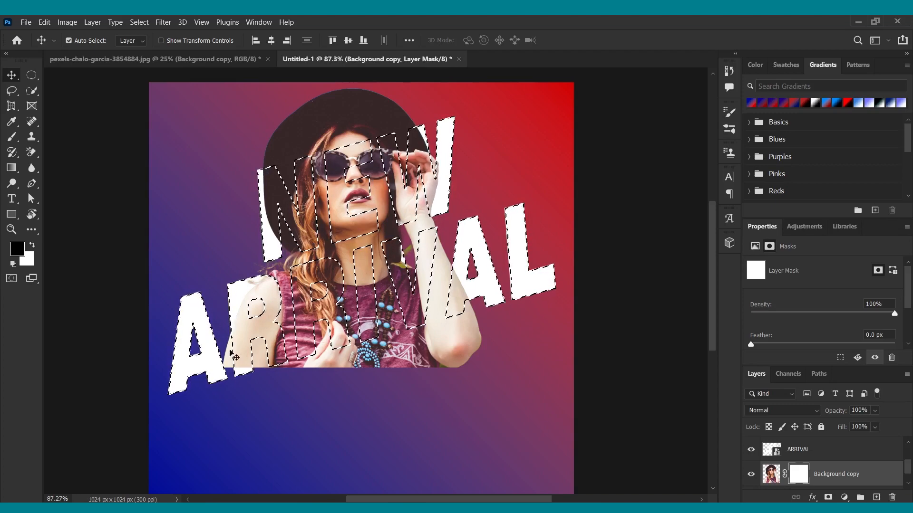
key(ctrl+shift+i)
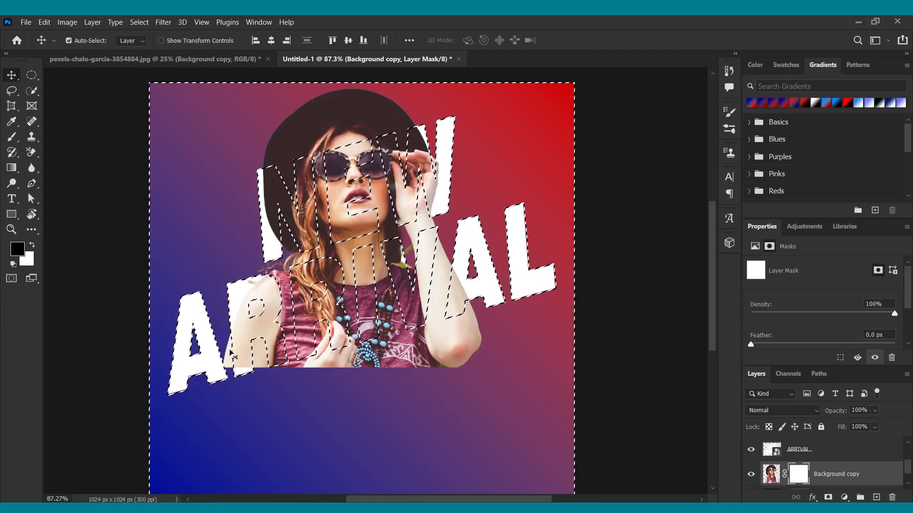
- Paint black on the Background copy mask with the soft 73 px Brush, hiding the woman's lower body between and below the ARRIVAL letters
click(13, 139)
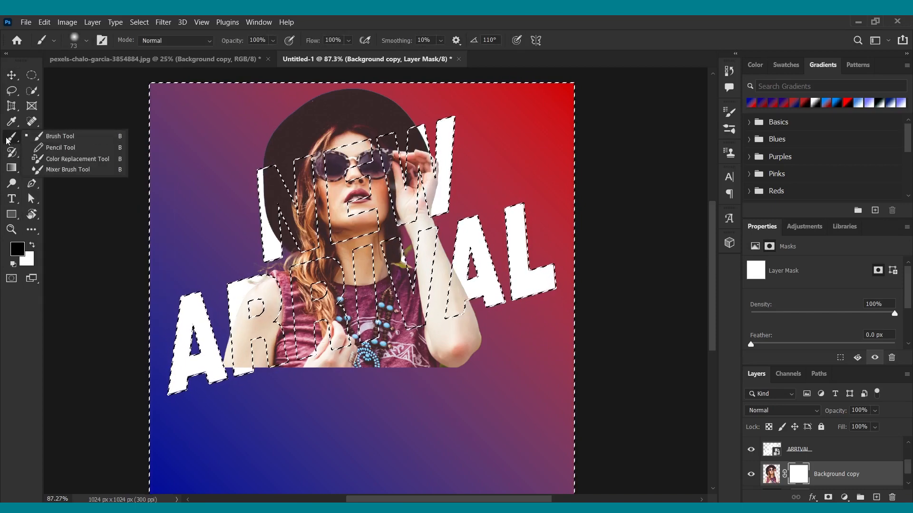
click(10, 139)
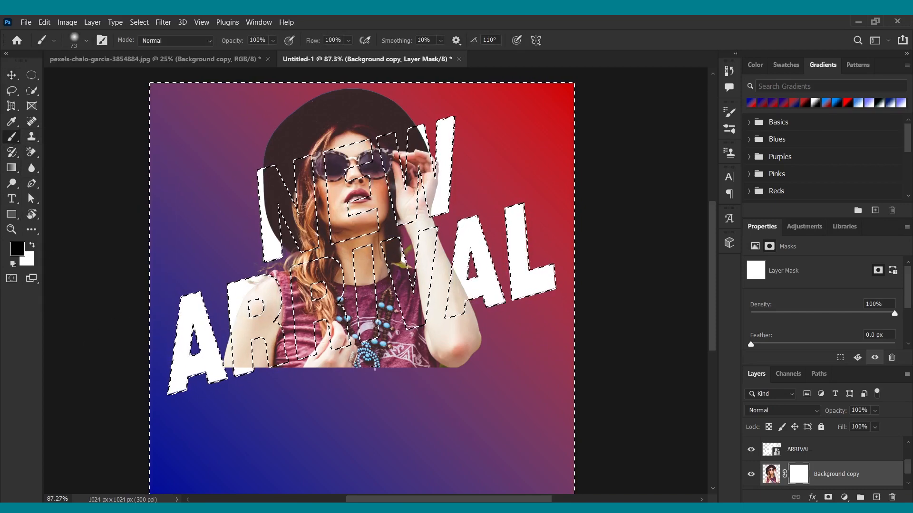
mouse_move(441, 342)
mouse_down()
mouse_move(475, 339)
mouse_move(469, 357)
mouse_move(418, 375)
mouse_move(473, 353)
mouse_move(483, 336)
mouse_up()
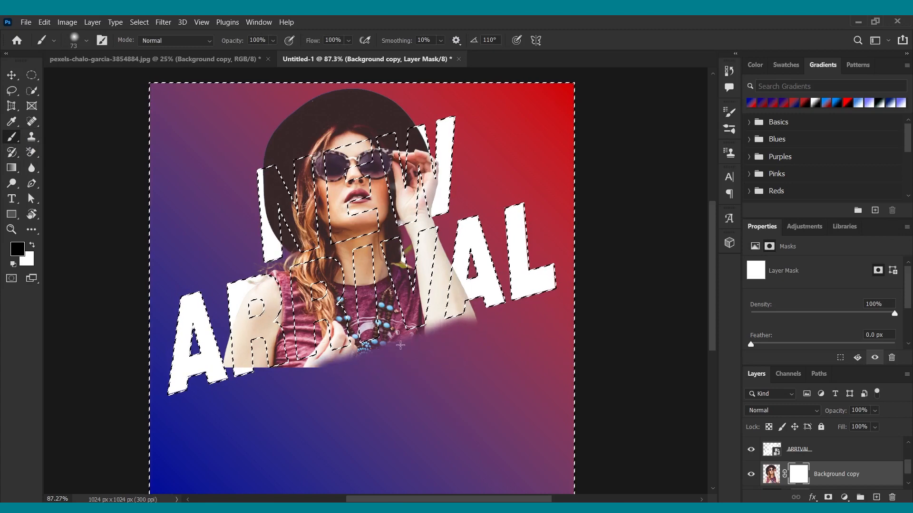
drag(326, 365, 290, 366)
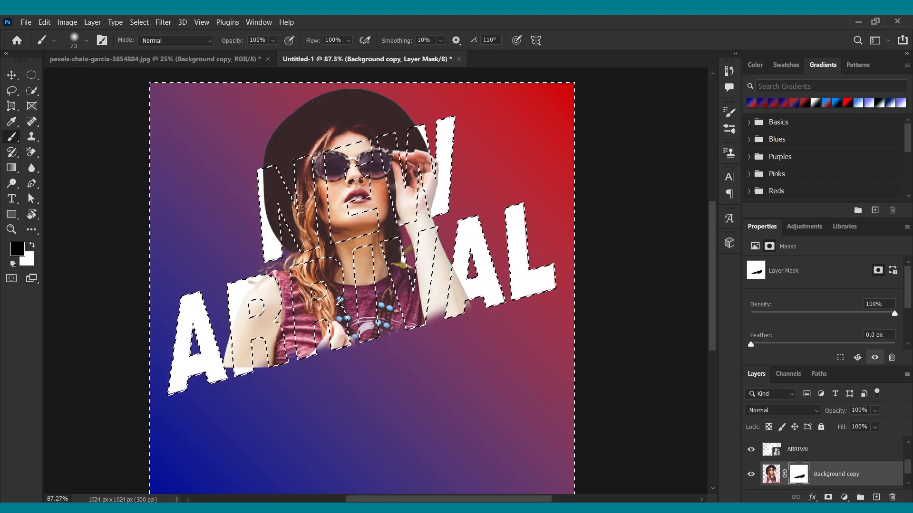
scroll(329, 259, up, 10)
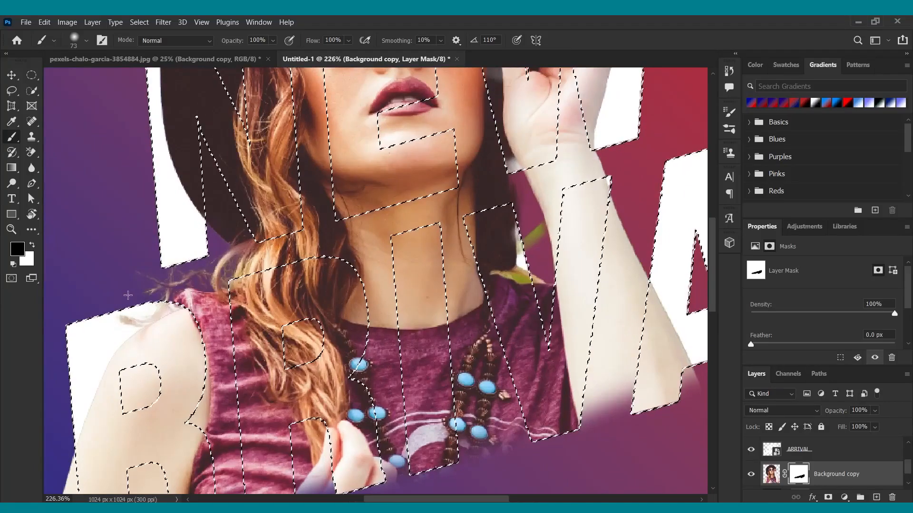
scroll(129, 295, down, 3)
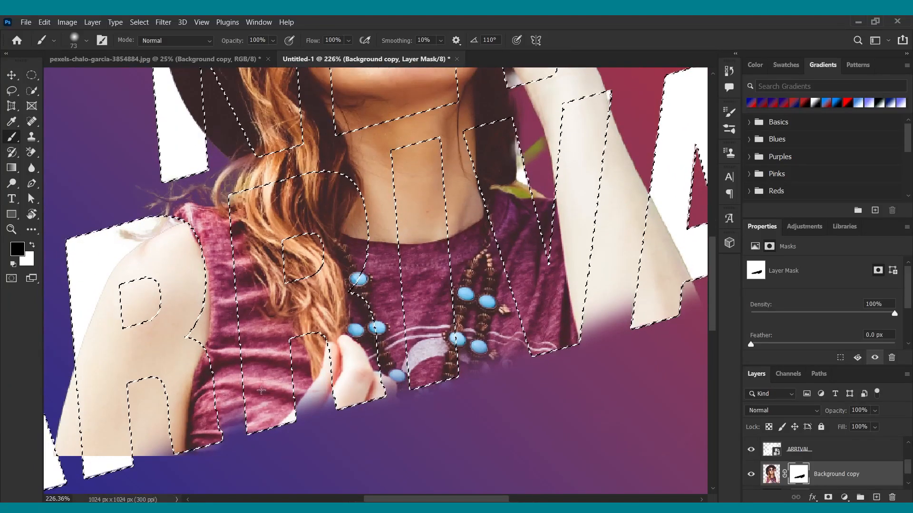
scroll(205, 397, down, 4)
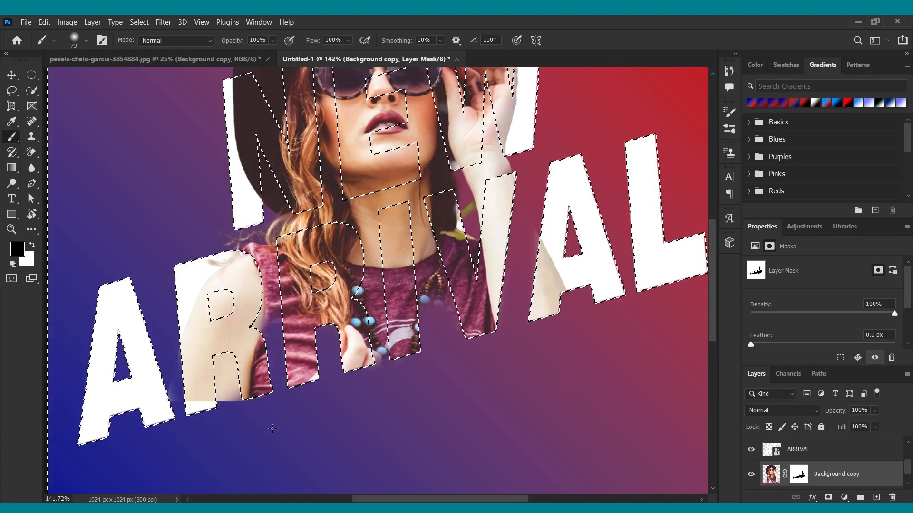
click(224, 365)
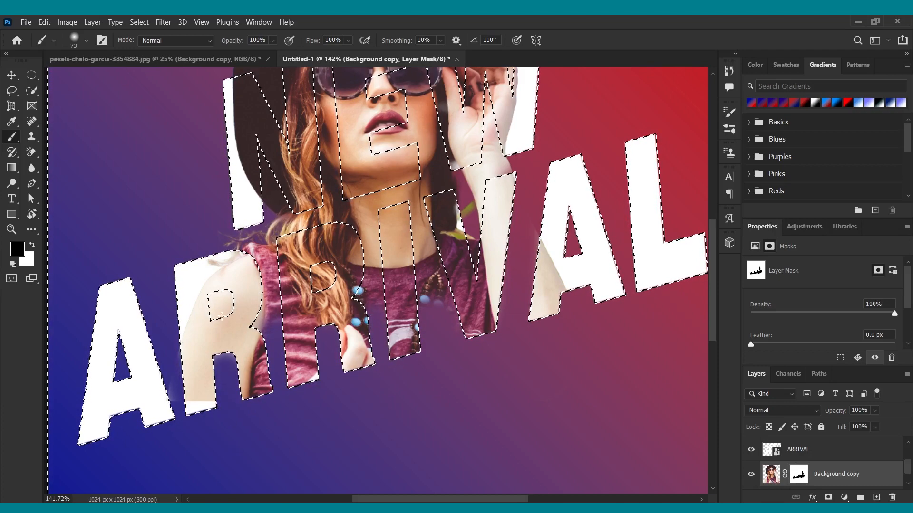
scroll(428, 355, down, 2)
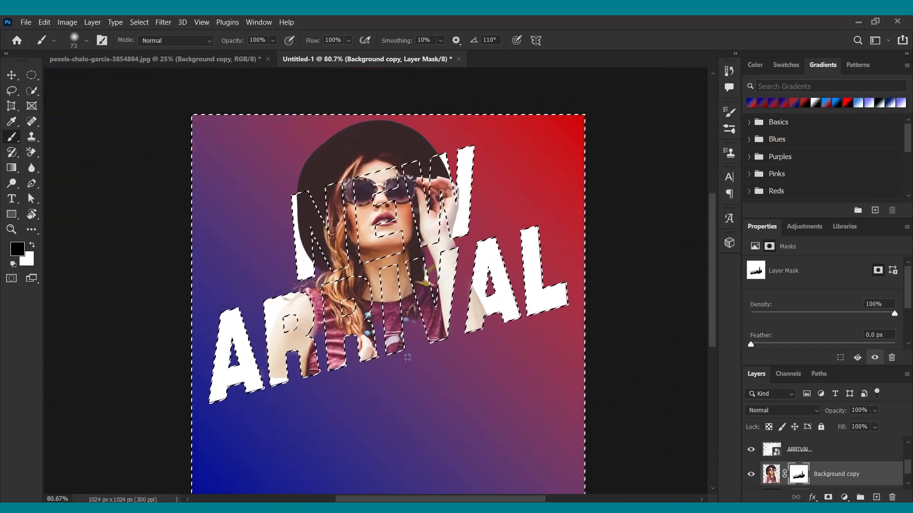
scroll(407, 357, up, 2)
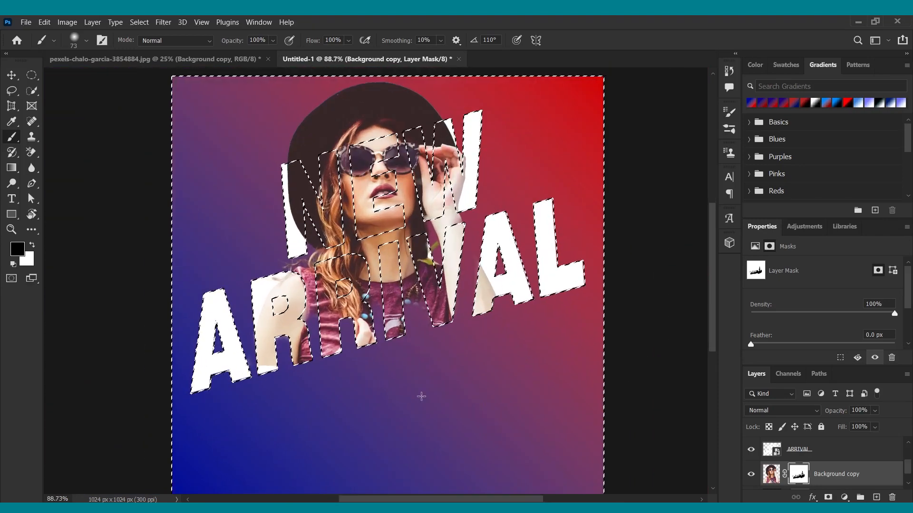
scroll(364, 288, down, 2)
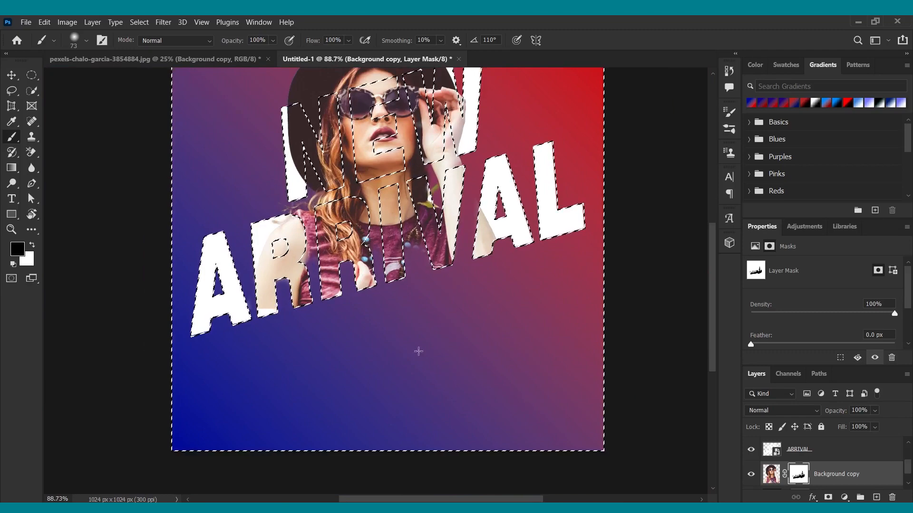
- Clear the selection with the Move tool active and show the topmost ARRIVAL copy layer again
click(11, 75)
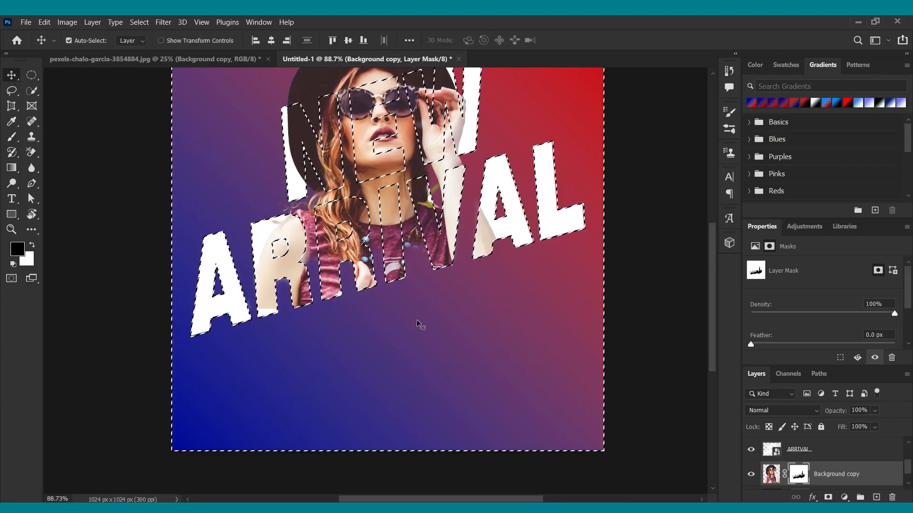
key(ctrl+d)
scroll(418, 326, up, 3)
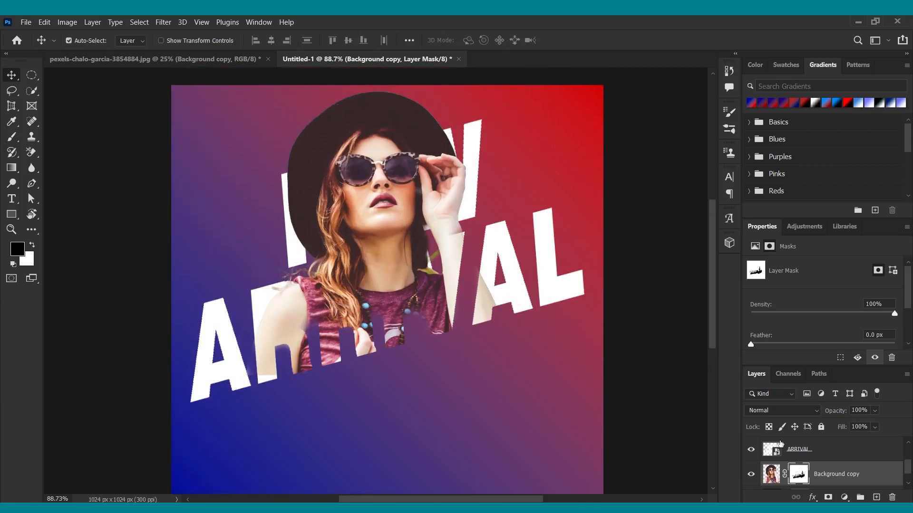
scroll(758, 449, up, 2)
click(751, 449)
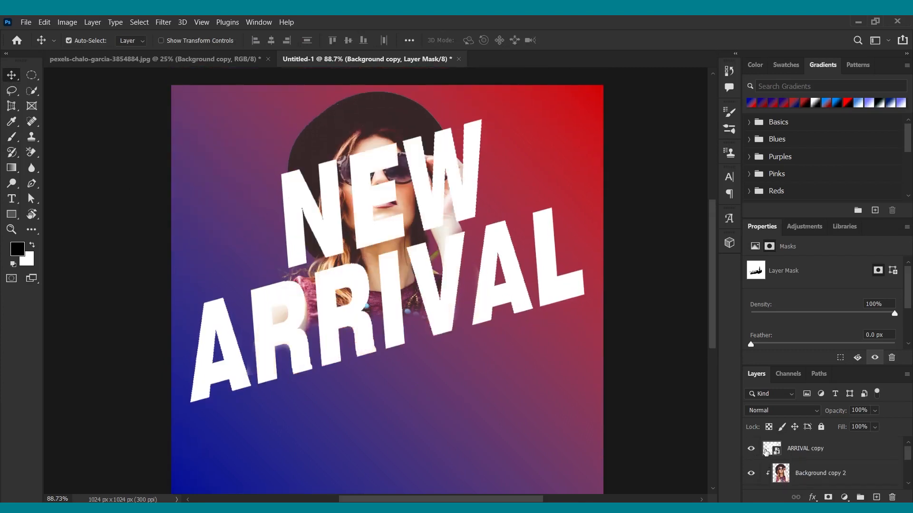
- Select the ARRIVAL copy layer and reduce its fill to 0%, keeping its opacity at 100%
right_click(770, 450)
right_click(815, 449)
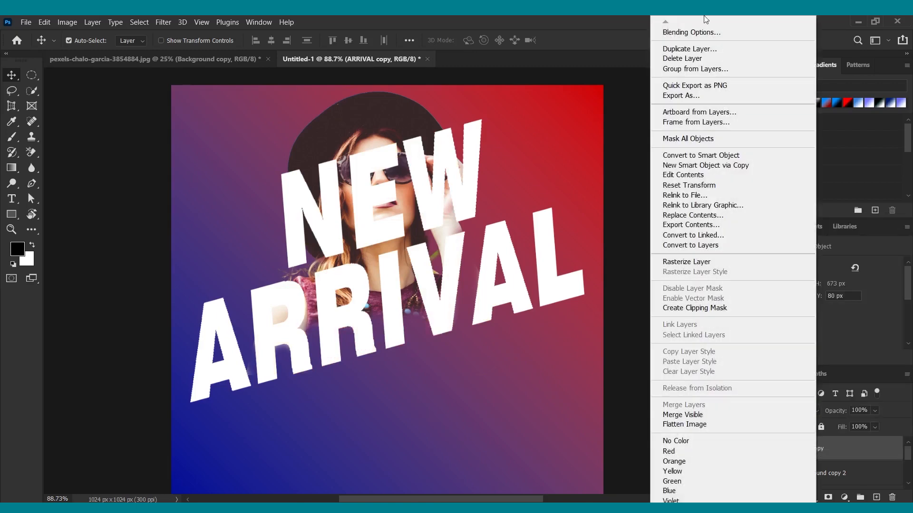
click(852, 457)
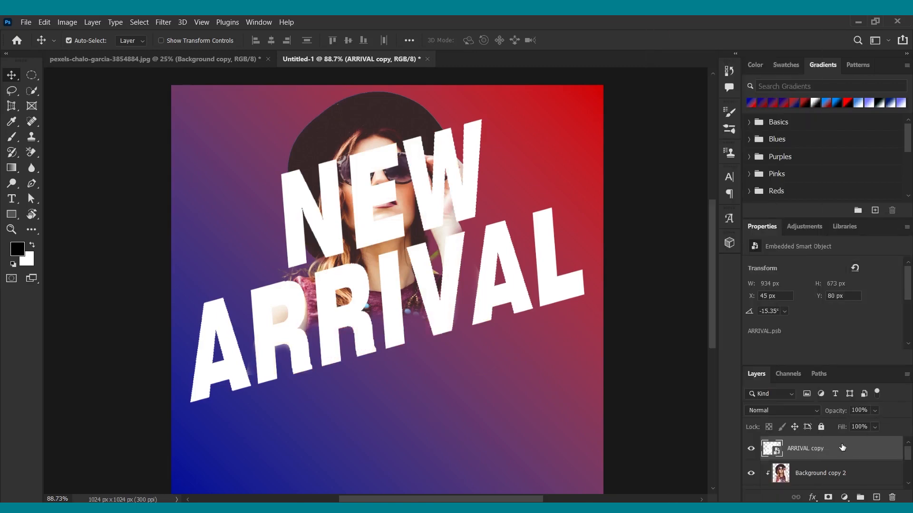
click(874, 428)
drag(833, 442, 824, 442)
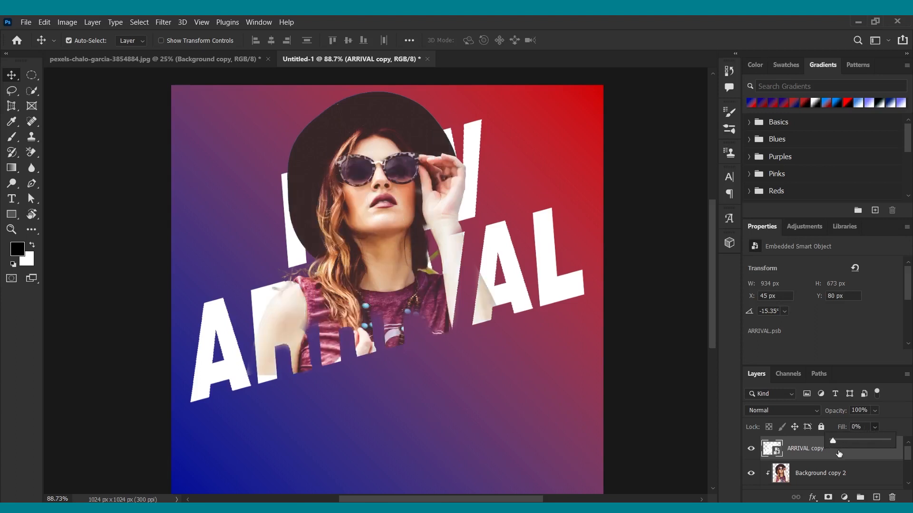
scroll(819, 454, down, 1)
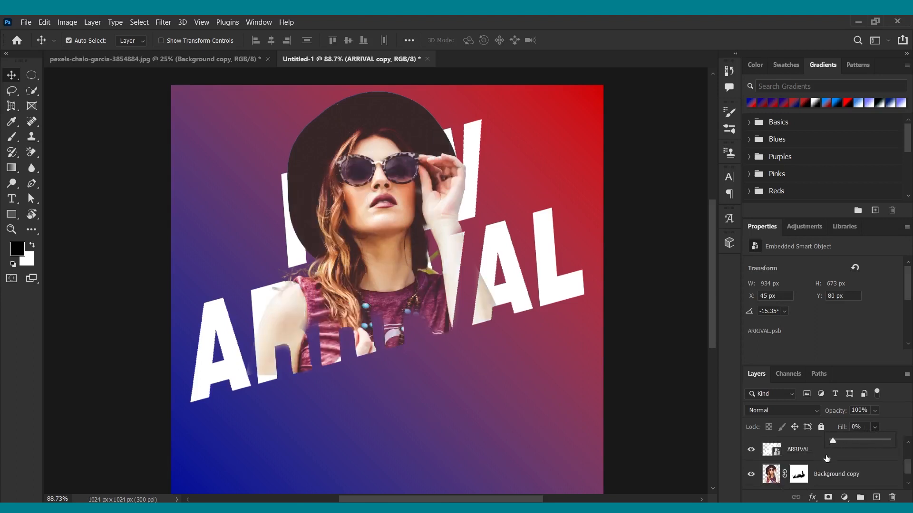
scroll(826, 459, up, 1)
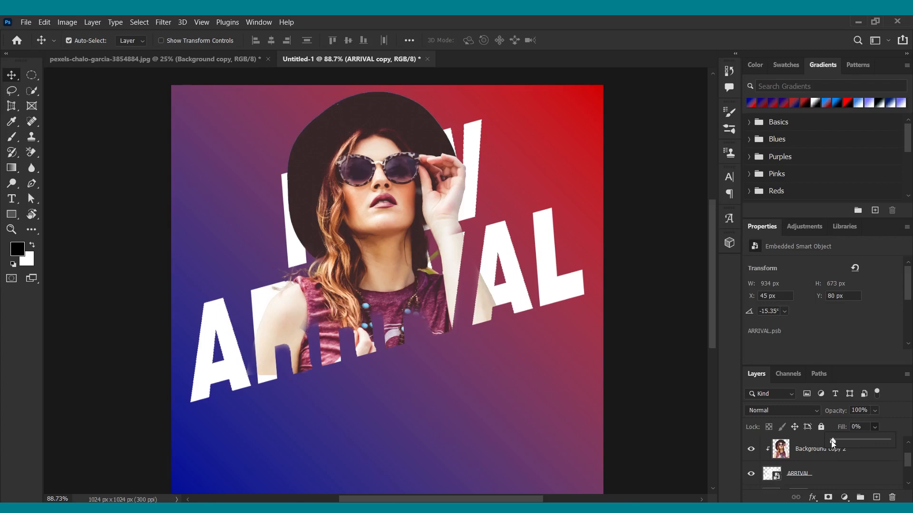
scroll(831, 478, up, 1)
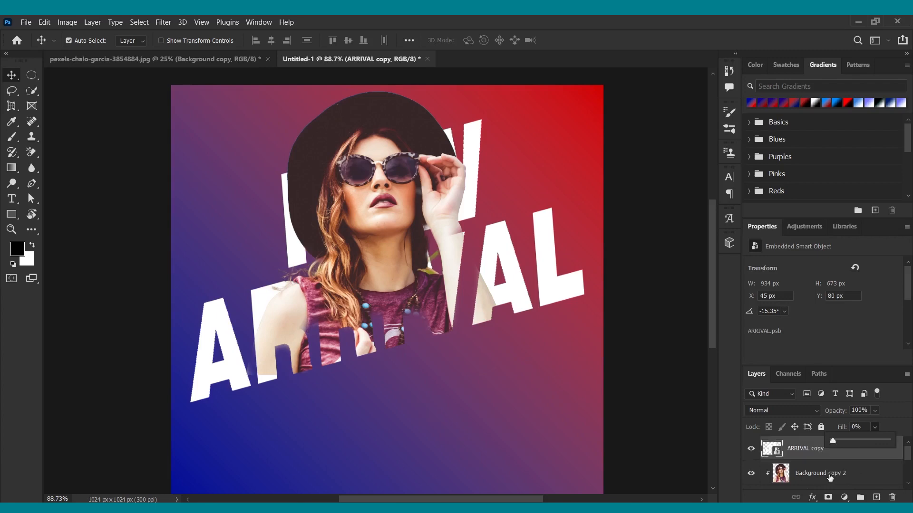
- Add a Stroke effect to the ARRIVAL copy layer through its blending options, with 100% opacity and 3% fill opacity
click(827, 457)
right_click(827, 458)
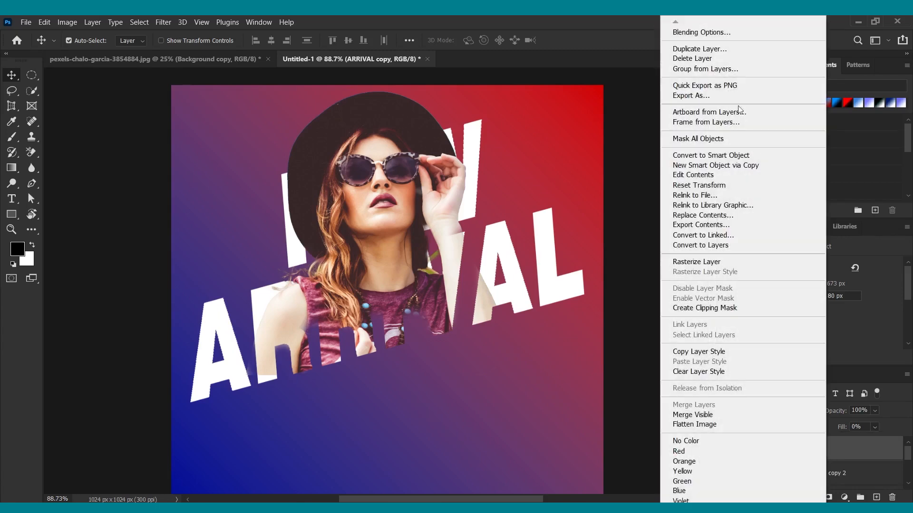
click(707, 32)
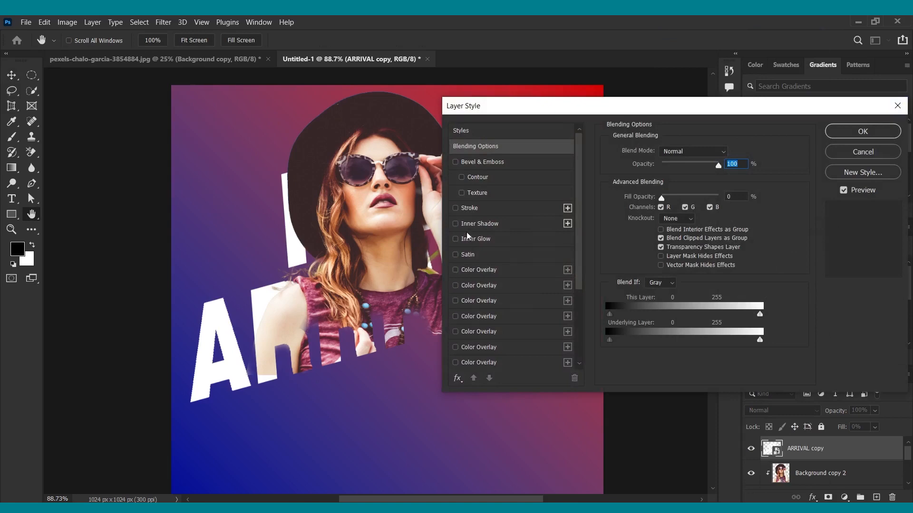
click(456, 208)
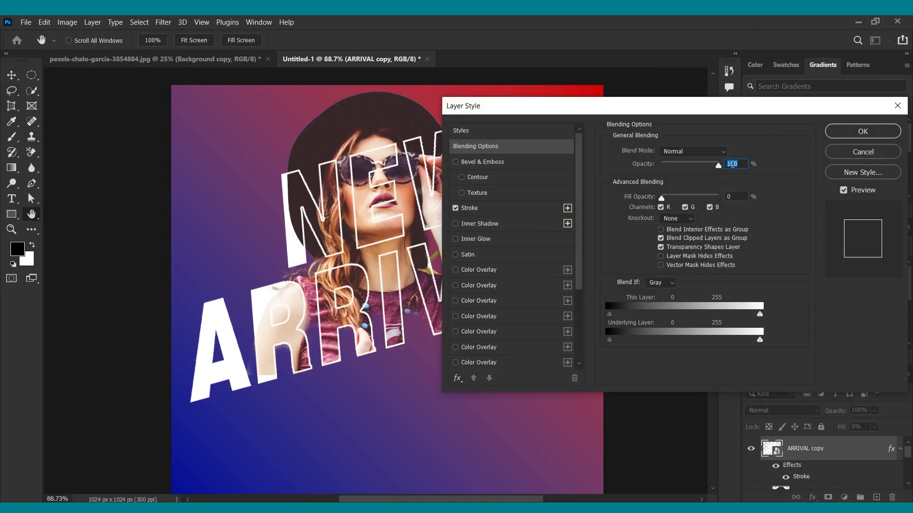
text(3)
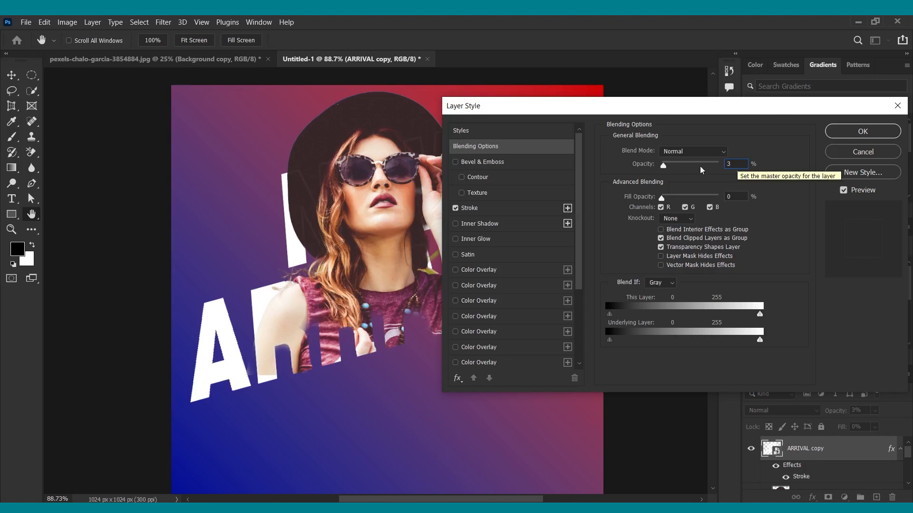
drag(663, 166, 762, 170)
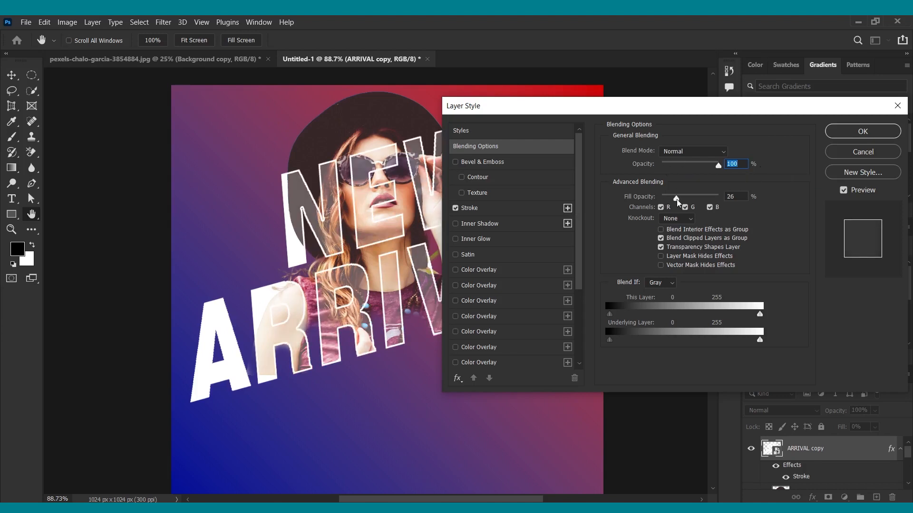
click(728, 196)
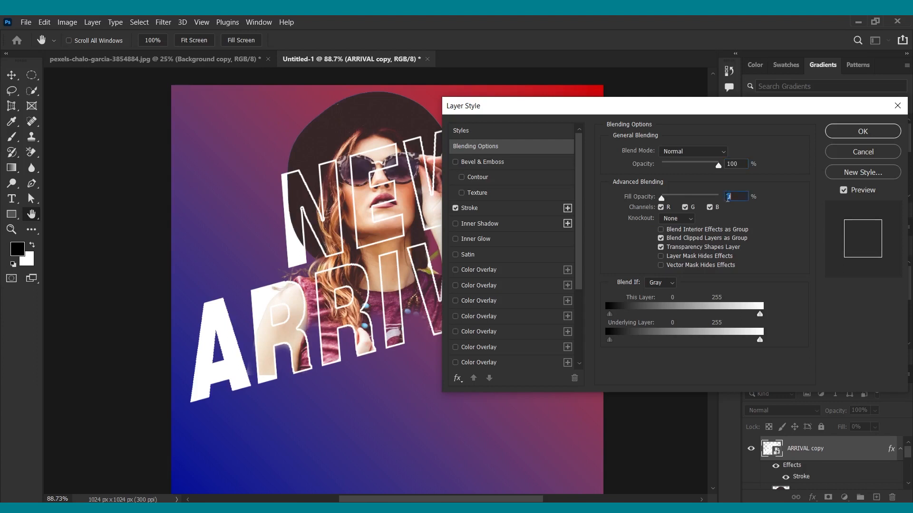
text(3)
key(Return)
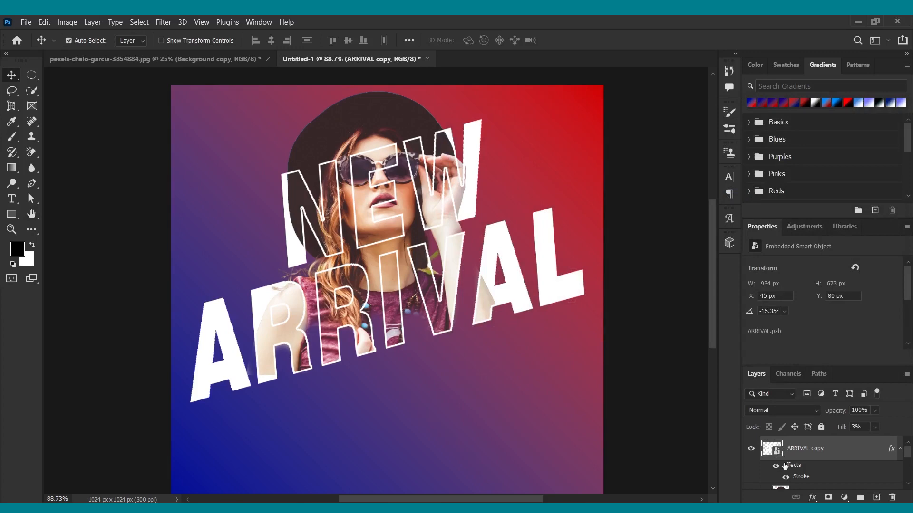
- Try different sizes for the ARRIVAL copy layer's white inside stroke and set it to 2 px
double_click(802, 478)
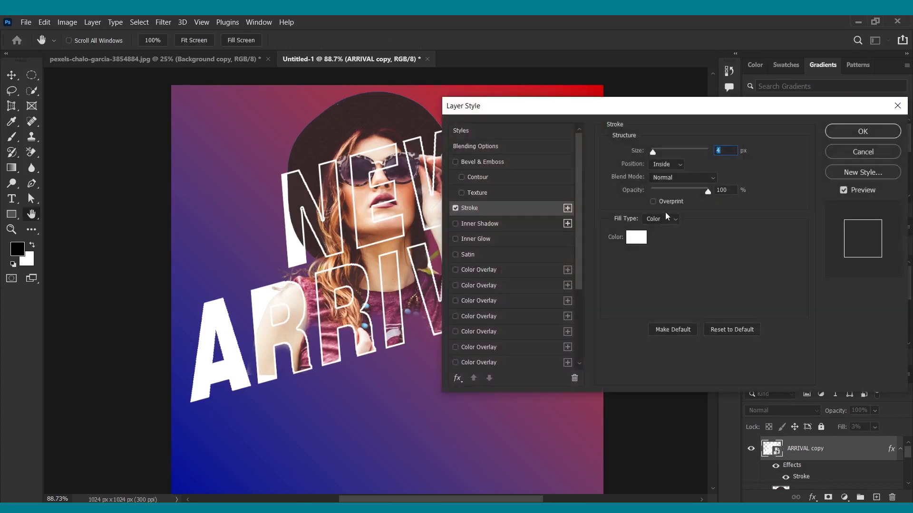
drag(656, 157, 632, 158)
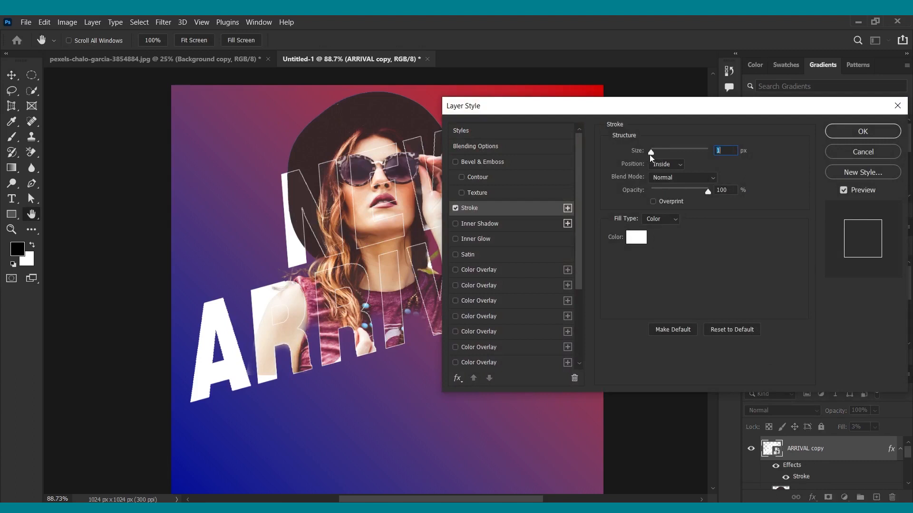
mouse_move(651, 153)
mouse_down()
mouse_move(664, 154)
mouse_move(653, 159)
mouse_up()
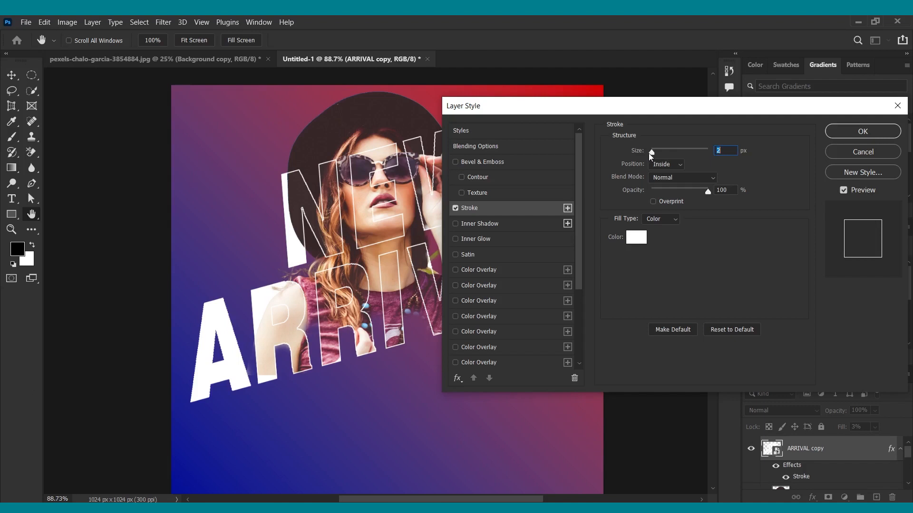
drag(651, 156, 651, 157)
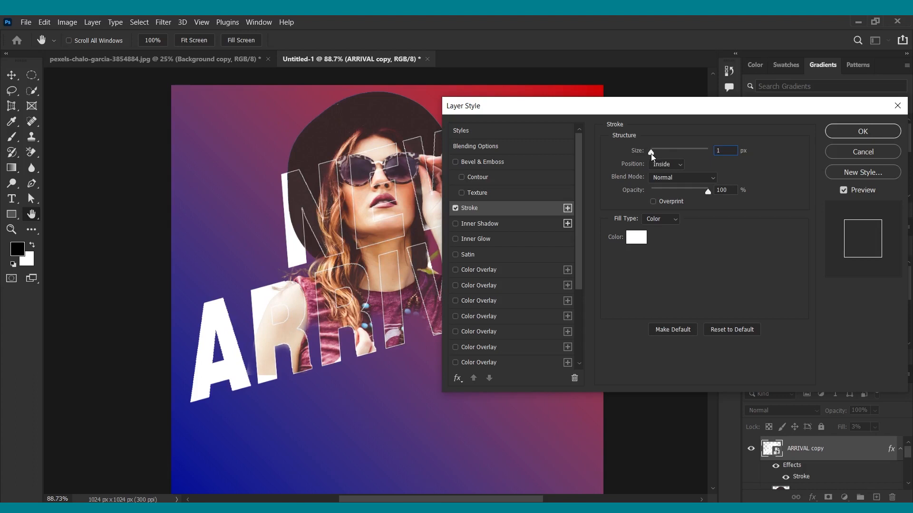
drag(653, 157, 655, 157)
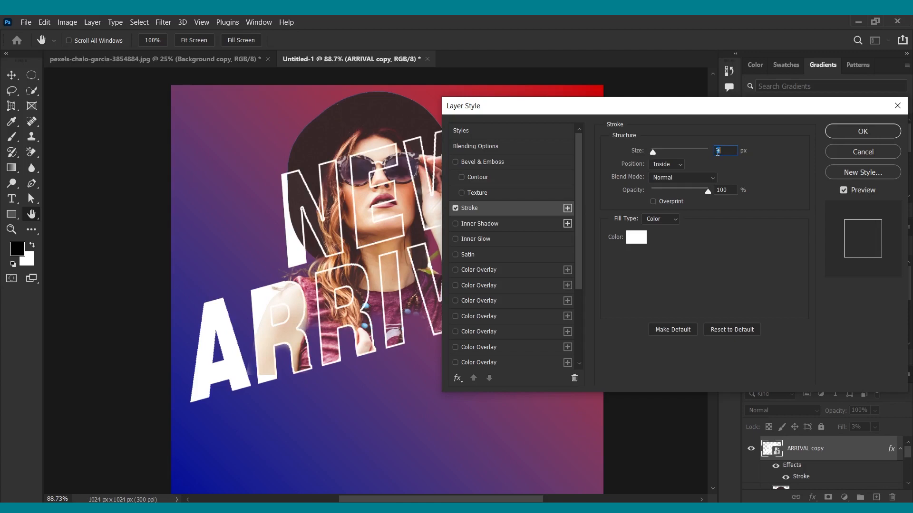
text(2)
key(Return)
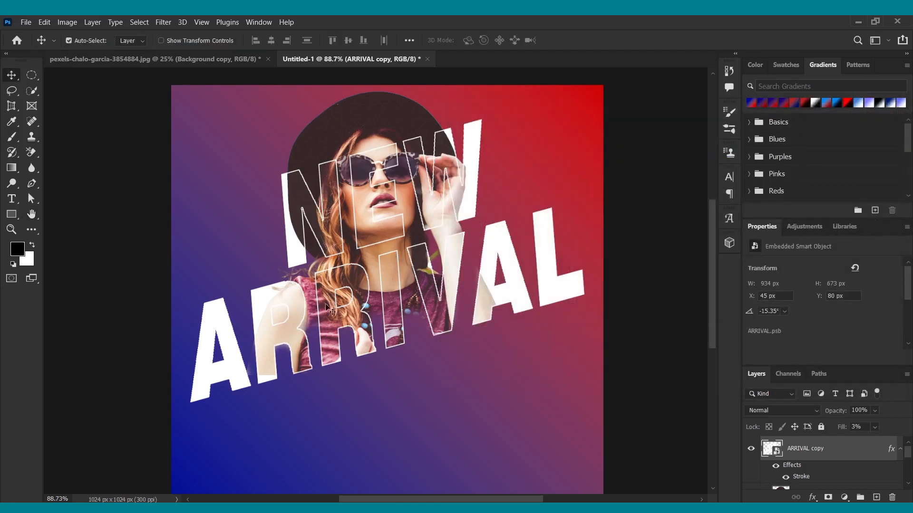
- Select the ARRIVAL layer together with ARRIVAL copy and move both down and left, centred at about X 489 px, Y 440 px
scroll(398, 270, down, 3)
scroll(413, 349, up, 1)
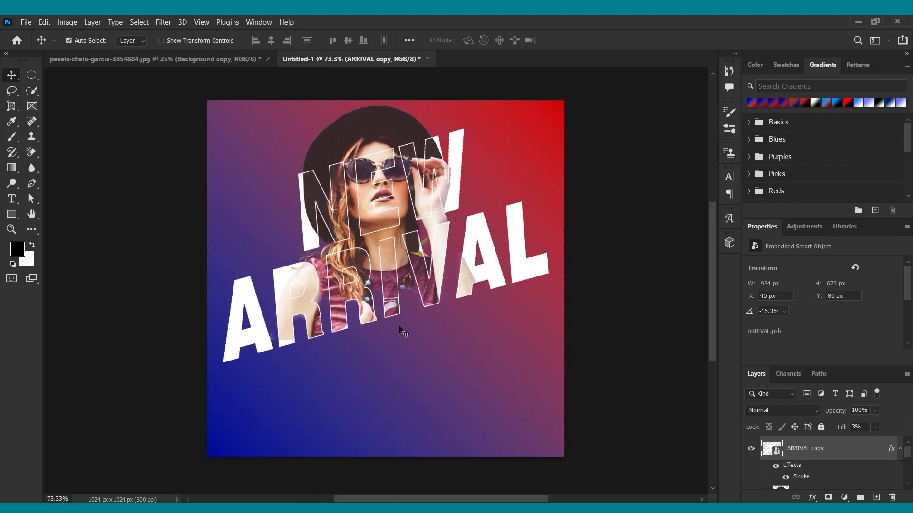
scroll(404, 333, up, 1)
scroll(828, 465, down, 2)
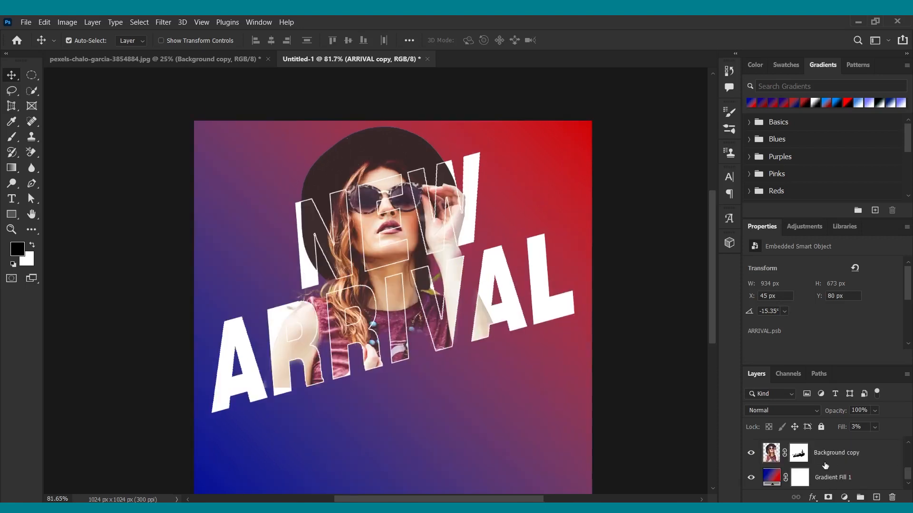
scroll(831, 465, up, 2)
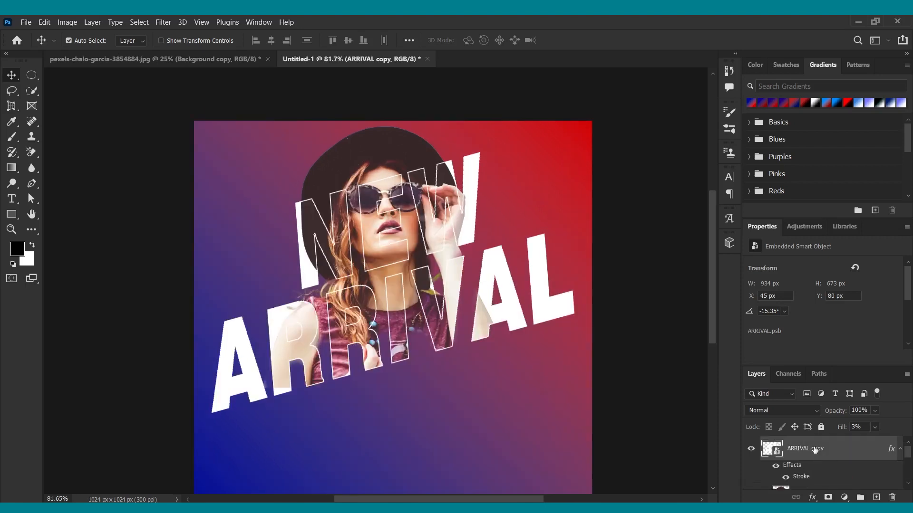
scroll(827, 464, down, 2)
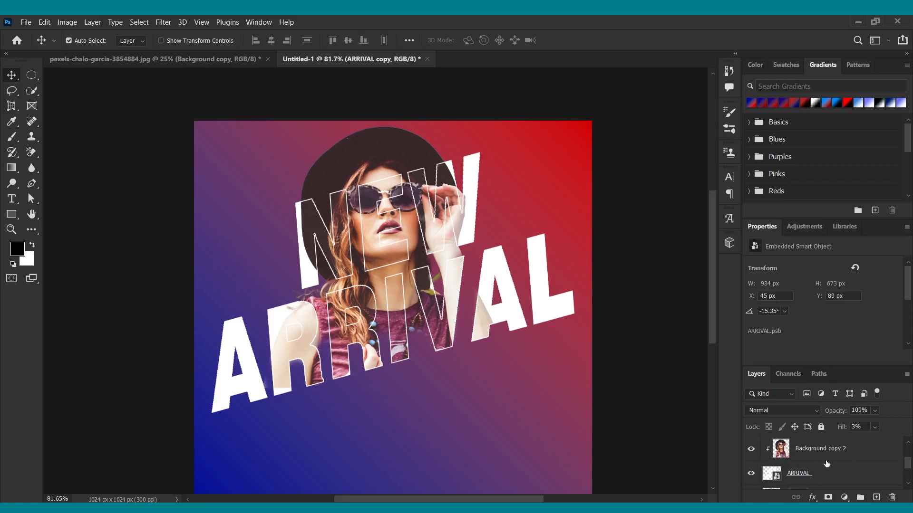
ctrl+click(822, 479)
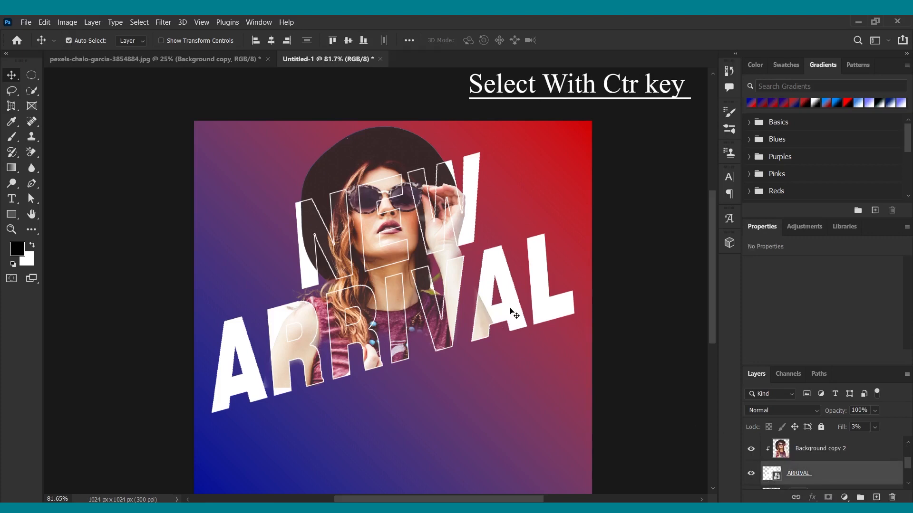
mouse_move(509, 309)
mouse_down()
mouse_move(516, 339)
mouse_move(562, 304)
mouse_move(488, 321)
mouse_move(420, 296)
mouse_move(497, 242)
mouse_move(542, 290)
mouse_move(519, 344)
mouse_move(469, 315)
mouse_move(517, 278)
mouse_move(513, 355)
mouse_move(514, 314)
mouse_up()
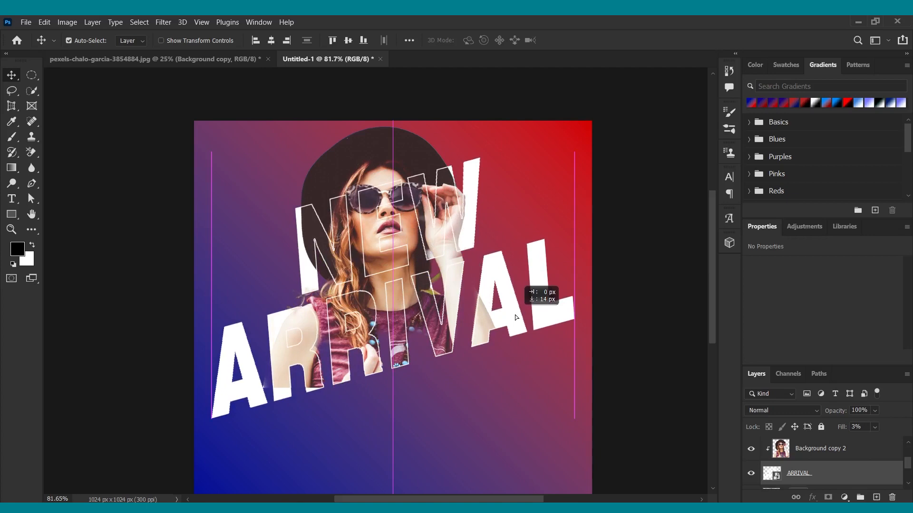
drag(515, 314, 505, 318)
- Scale the two selected text layers proportionally to 105.5% with Free Transform, extending them toward the canvas's right edge
key(ctrl)
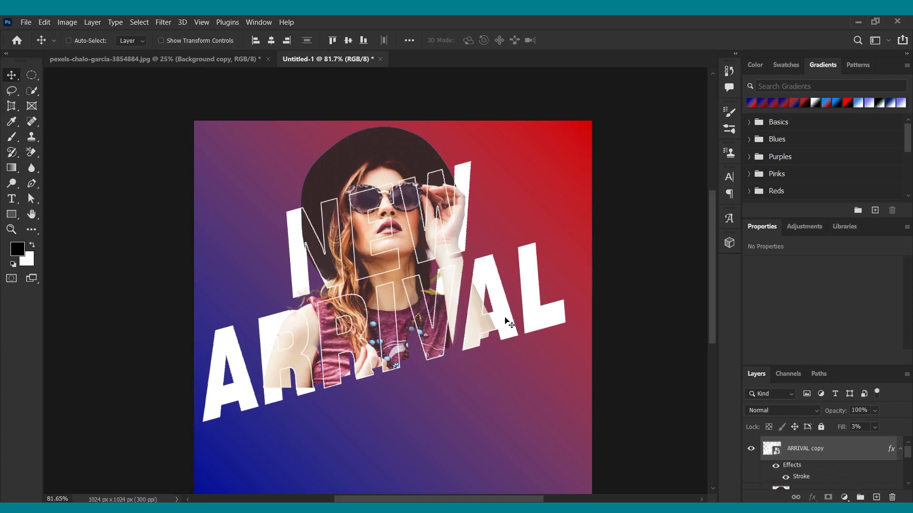
key(ctrl+t)
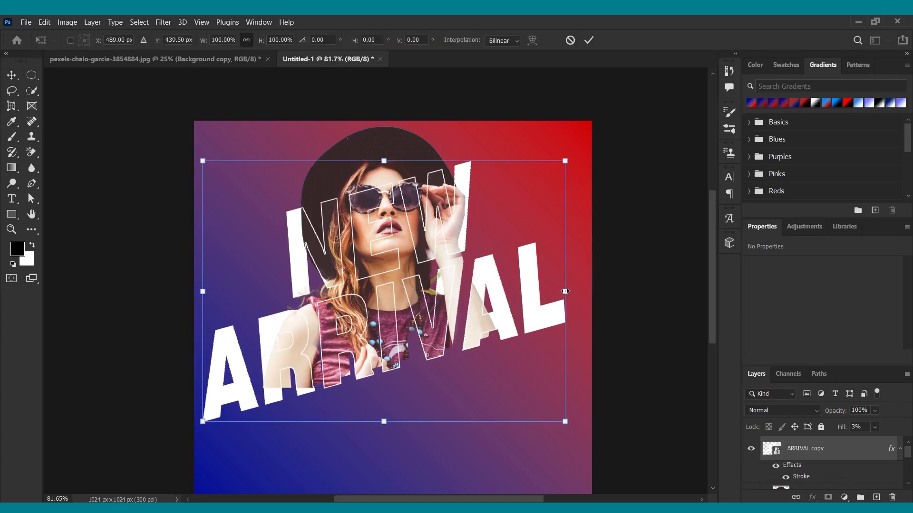
drag(565, 291, 585, 292)
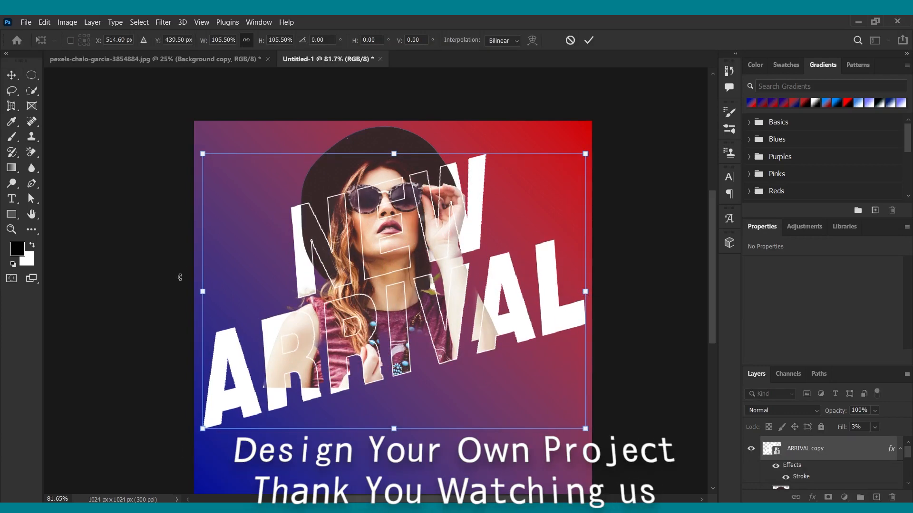